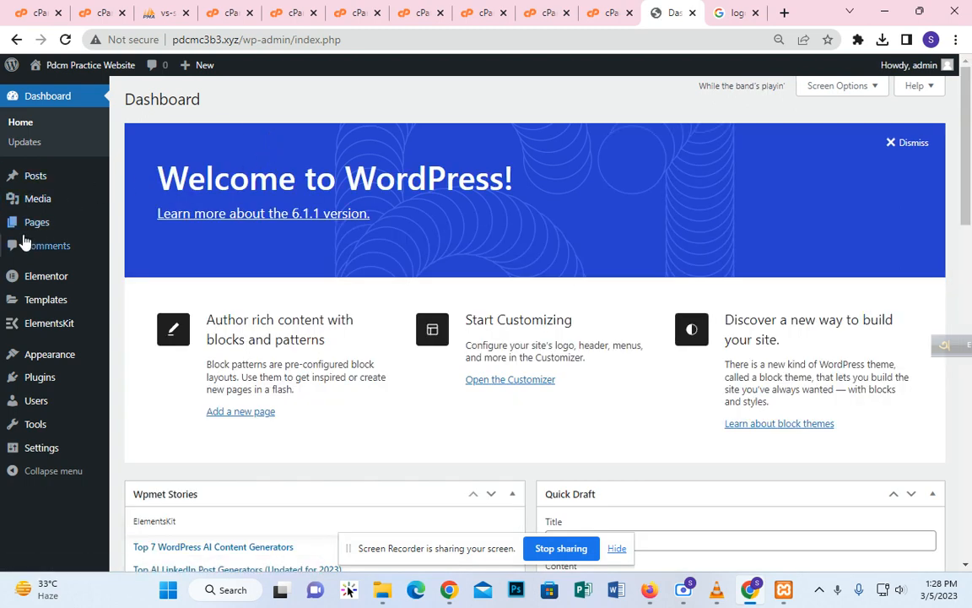
# Open the ElementsKit Header Footer template list.
pyautogui.moveTo(37, 333)
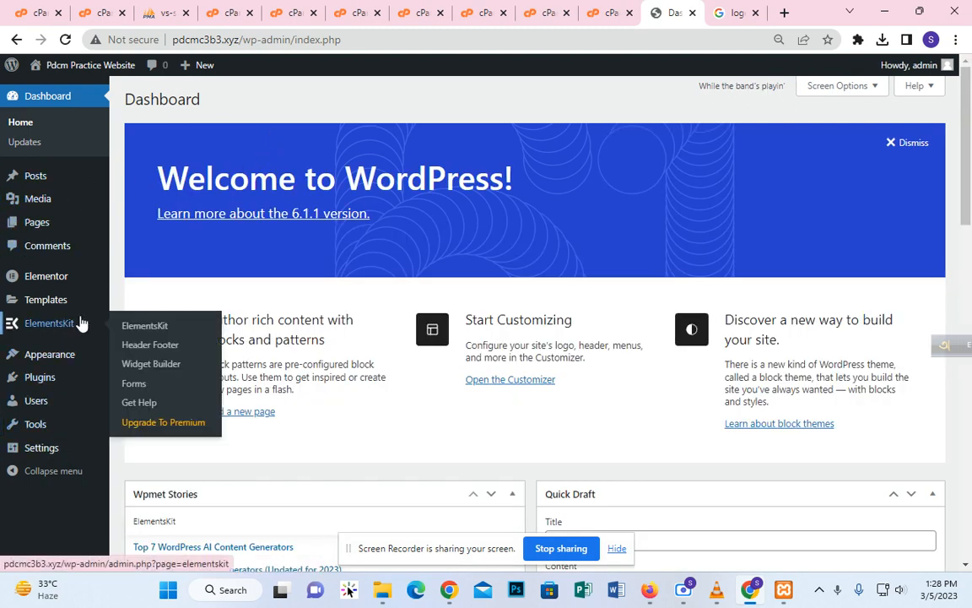
pyautogui.click(72, 326)
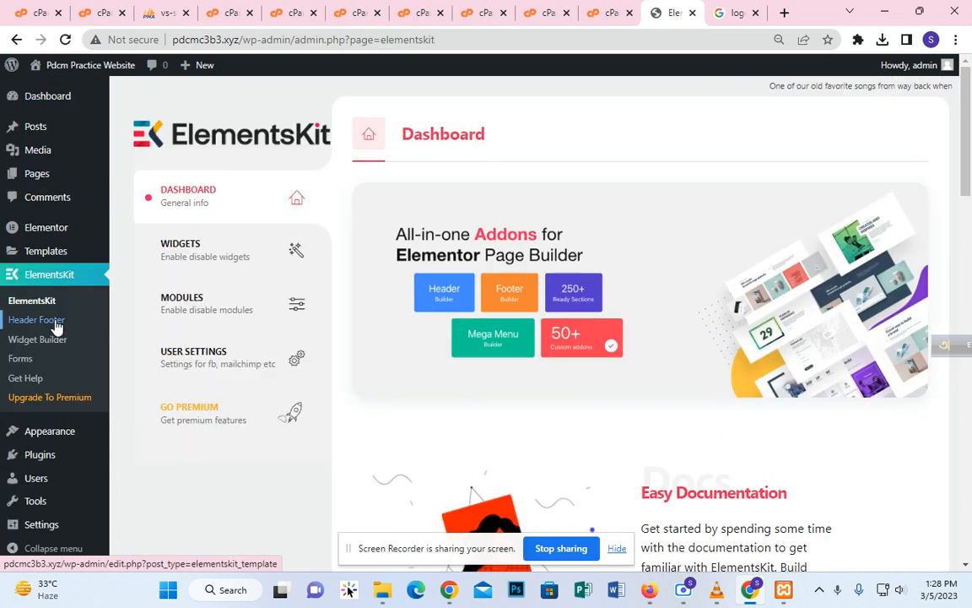
pyautogui.click(53, 321)
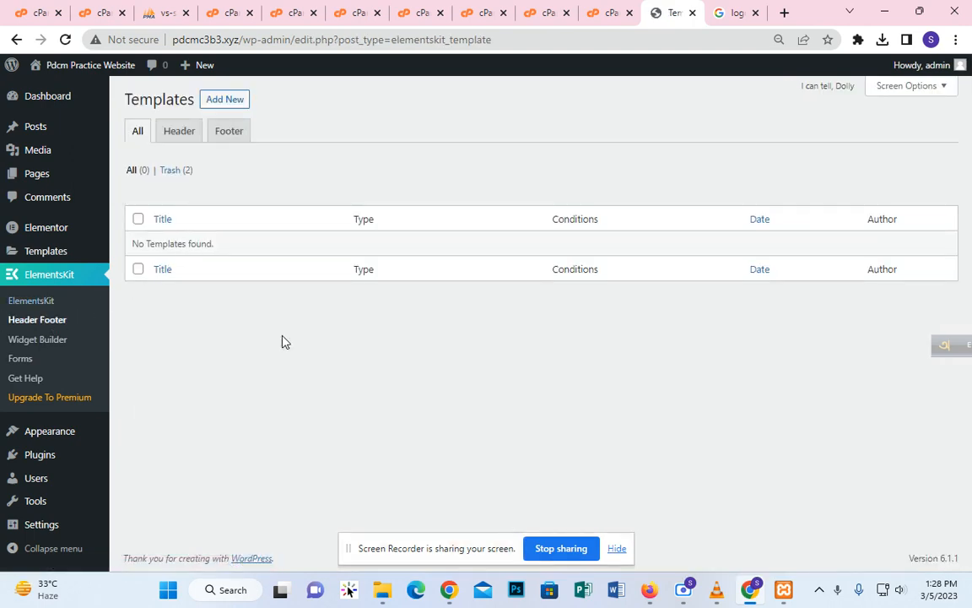
# Create and save an activated ElementsKit template titled "header" with type Header, applied to the Entire Site.
pyautogui.click(221, 100)
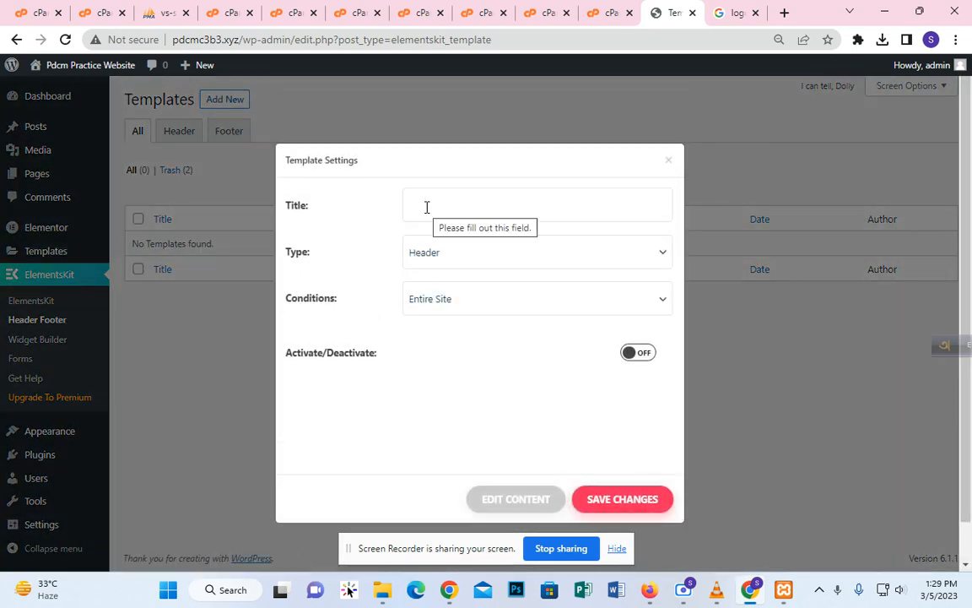
pyautogui.click(442, 260)
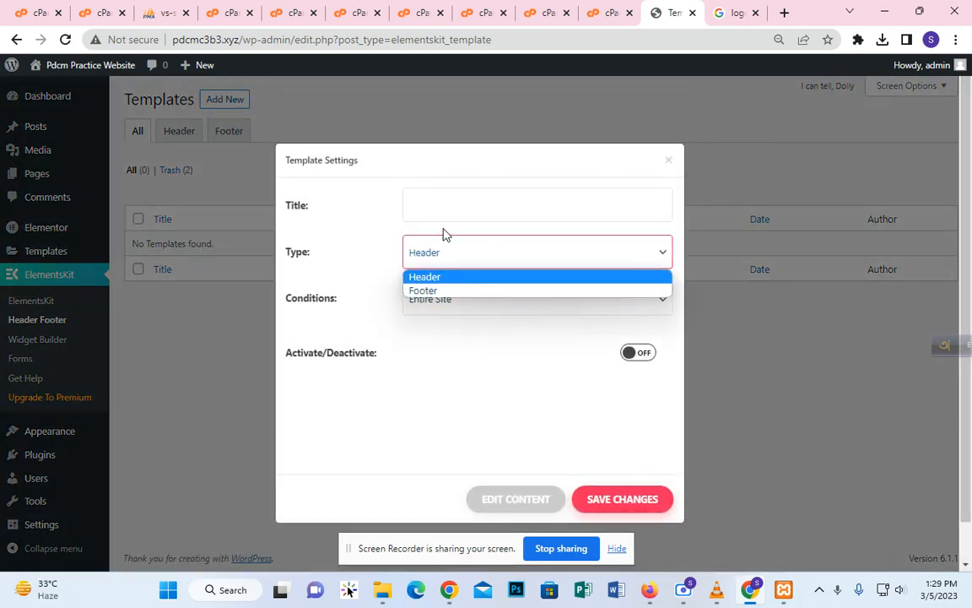
pyautogui.click(445, 259)
pyautogui.click(446, 214)
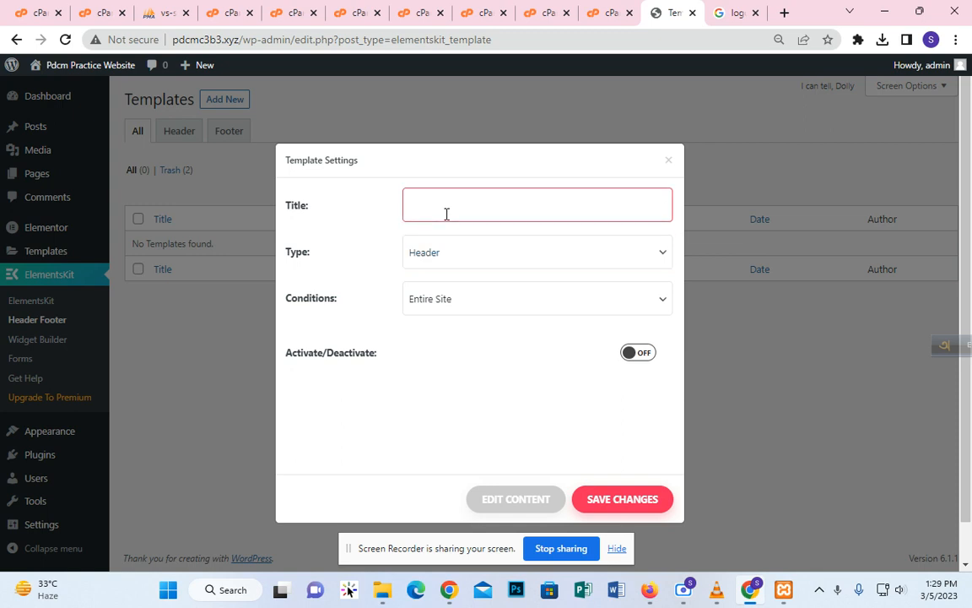
pyautogui.click(631, 355)
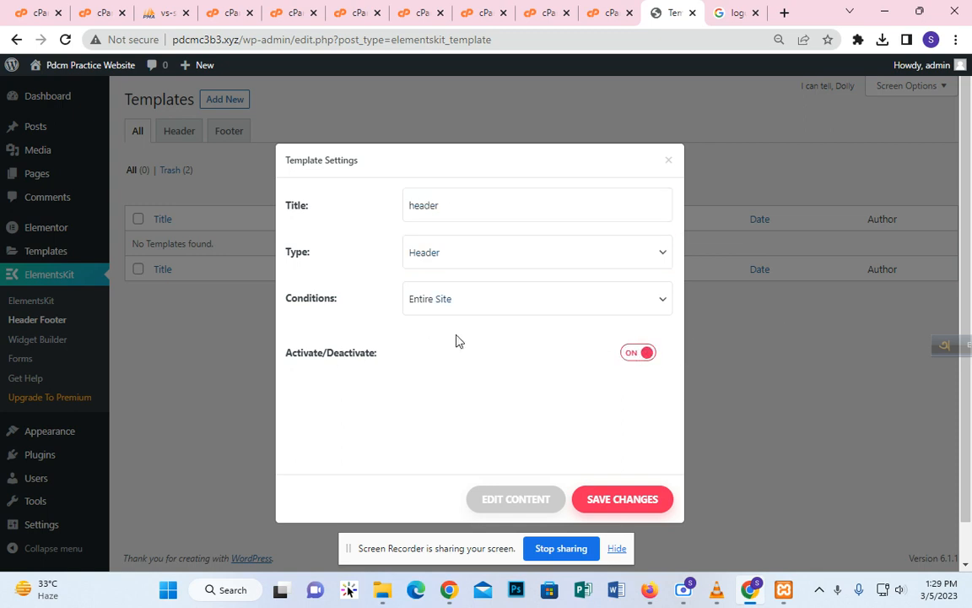
pyautogui.click(458, 294)
pyautogui.click(449, 328)
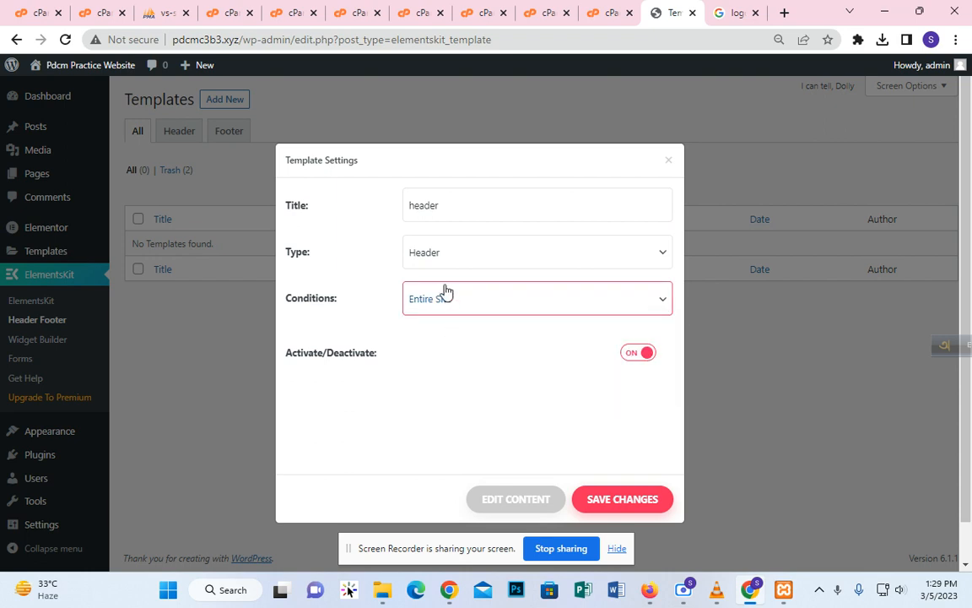
pyautogui.click(612, 498)
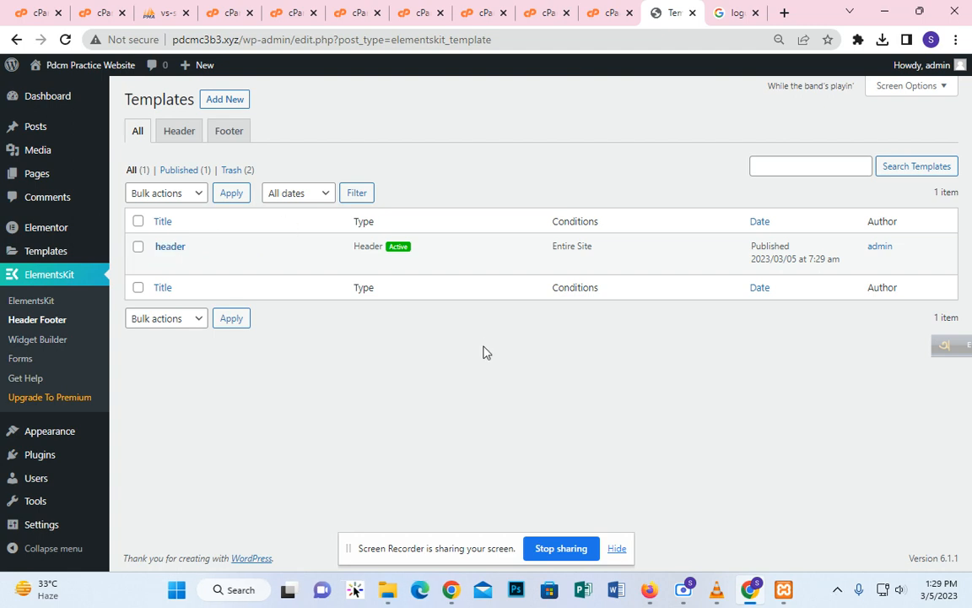
# Create and save an activated ElementsKit template titled "footer" with type Footer, applied to the Entire Site.
pyautogui.click(230, 101)
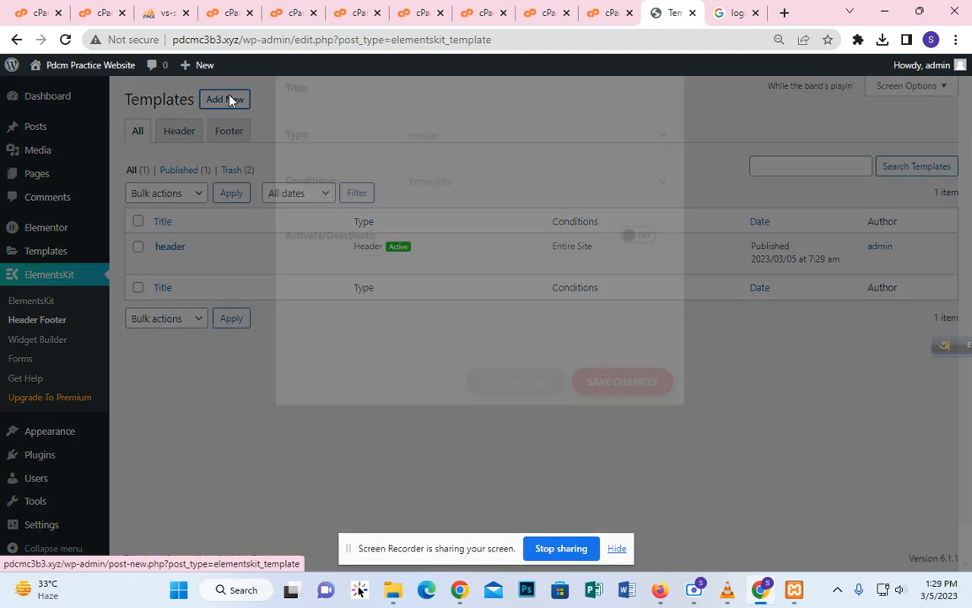
pyautogui.click(460, 254)
pyautogui.click(452, 290)
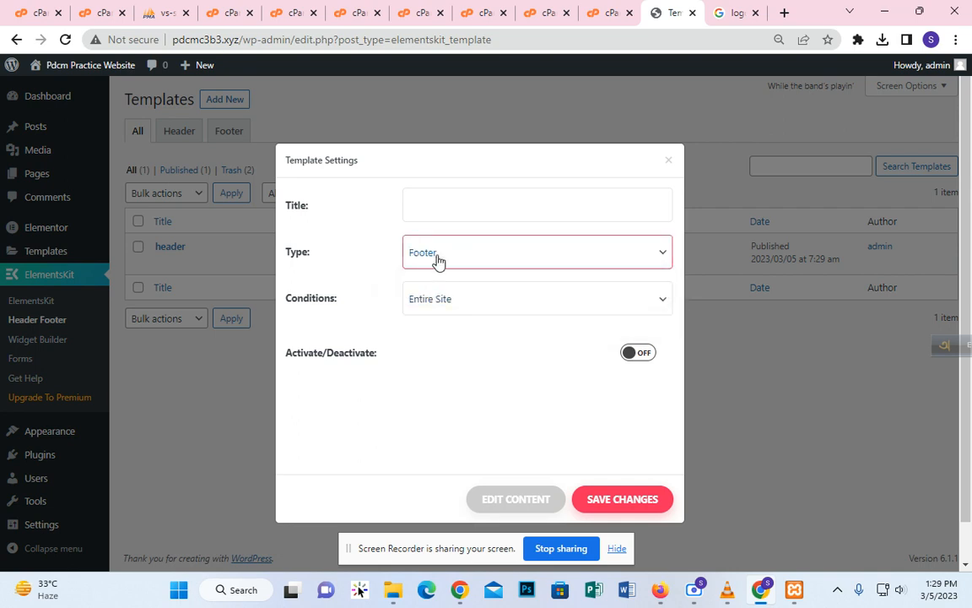
pyautogui.click(436, 216)
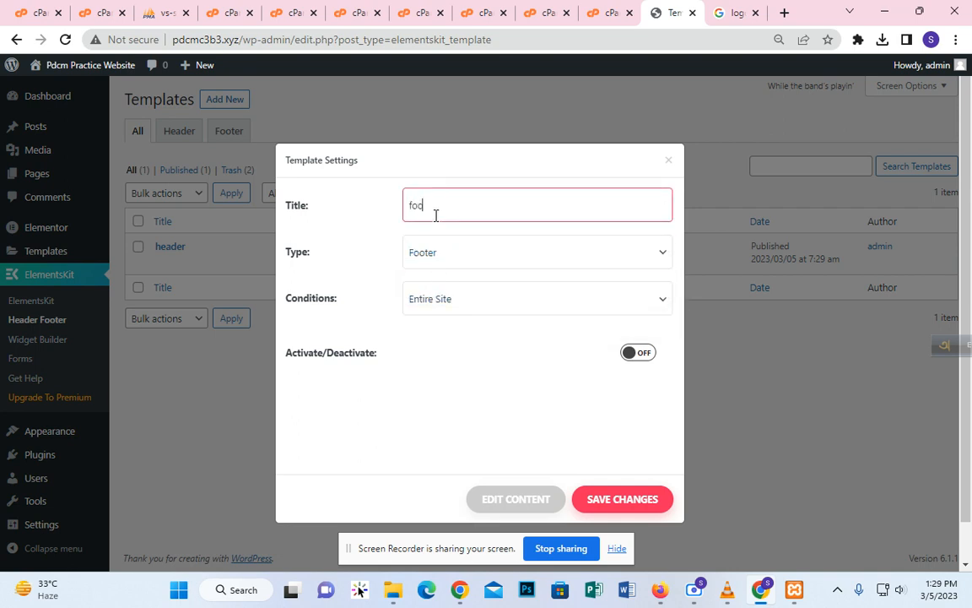
pyautogui.write('footer')
pyautogui.click(633, 353)
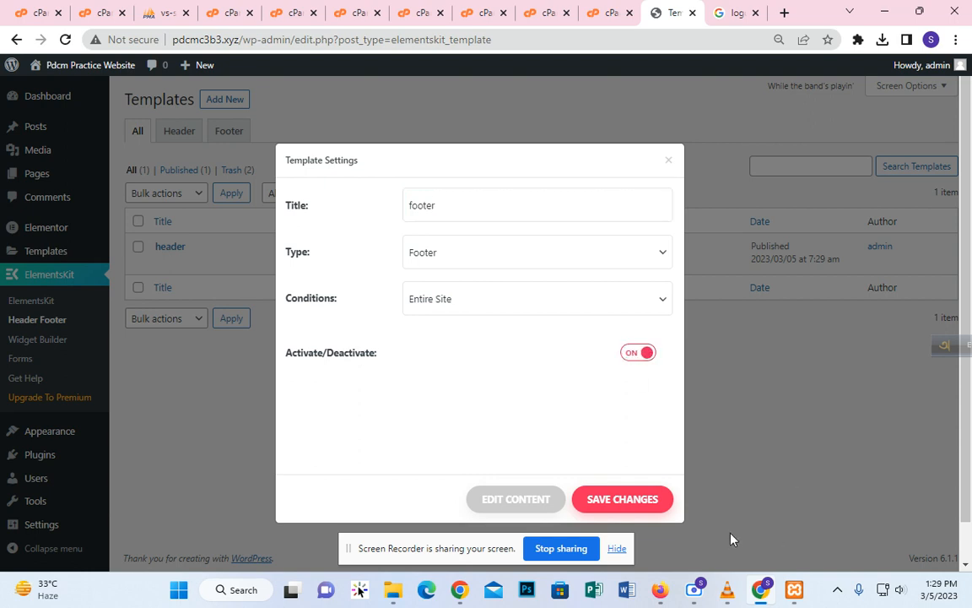
pyautogui.click(640, 503)
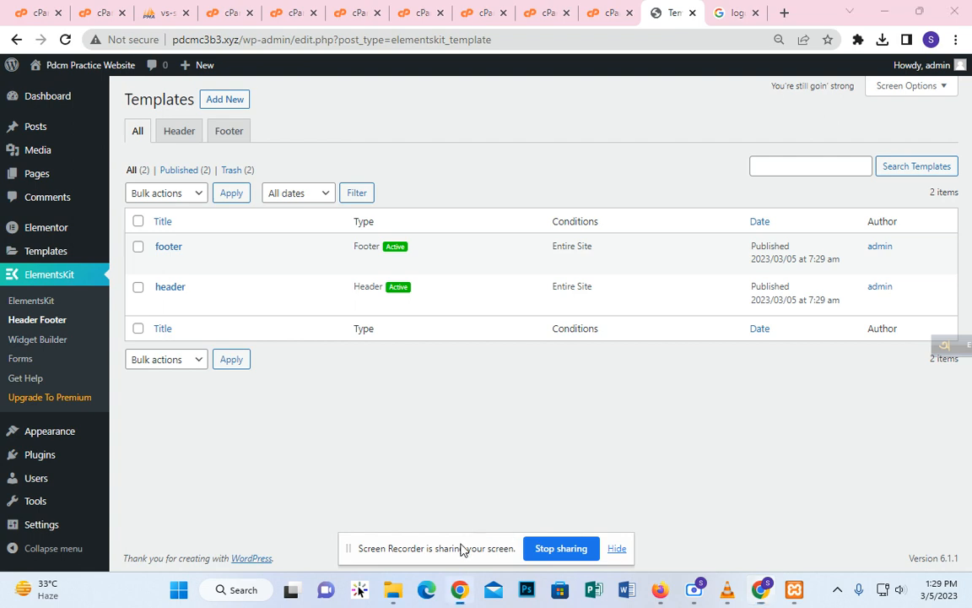
# Open the header template's edit page in a new browser tab and switch to it.
pyautogui.moveTo(464, 549); pyautogui.dragTo(815, 547)
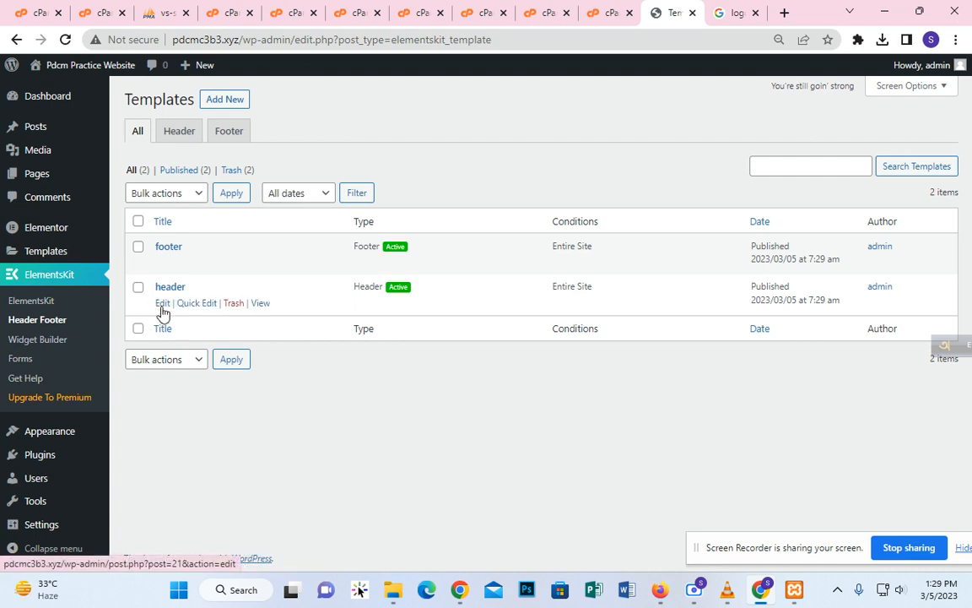
pyautogui.rightClick(163, 311)
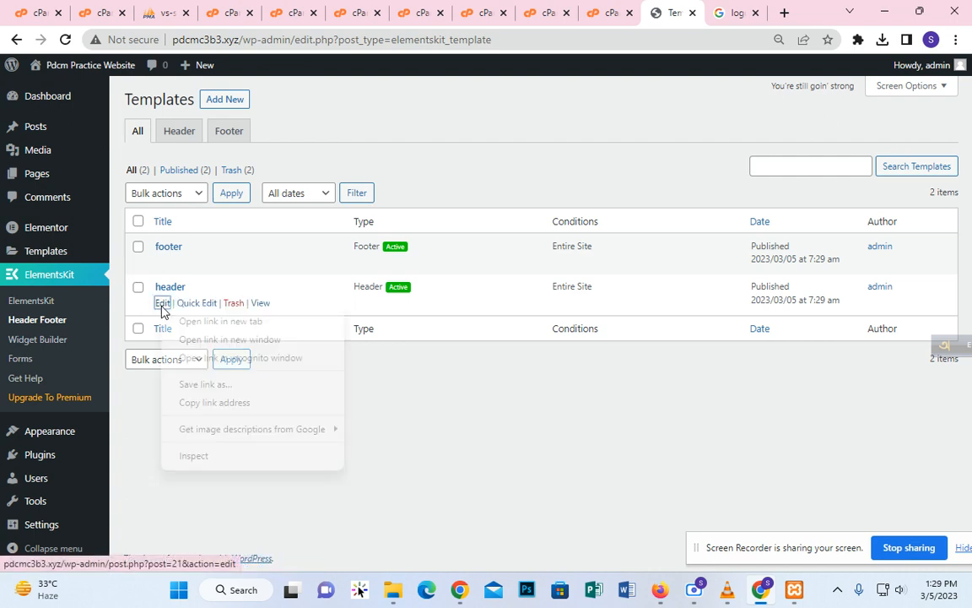
pyautogui.click(225, 322)
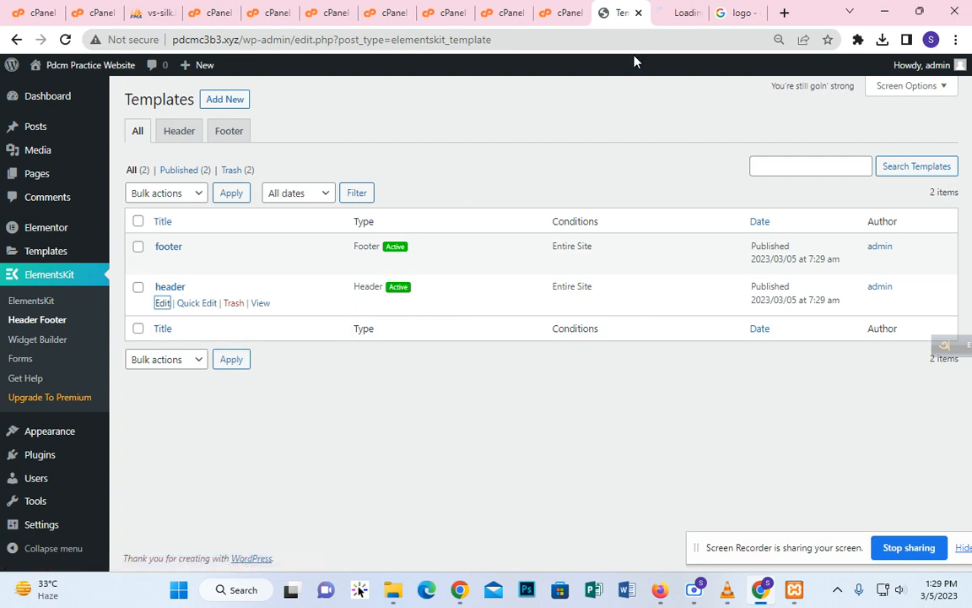
pyautogui.click(675, 12)
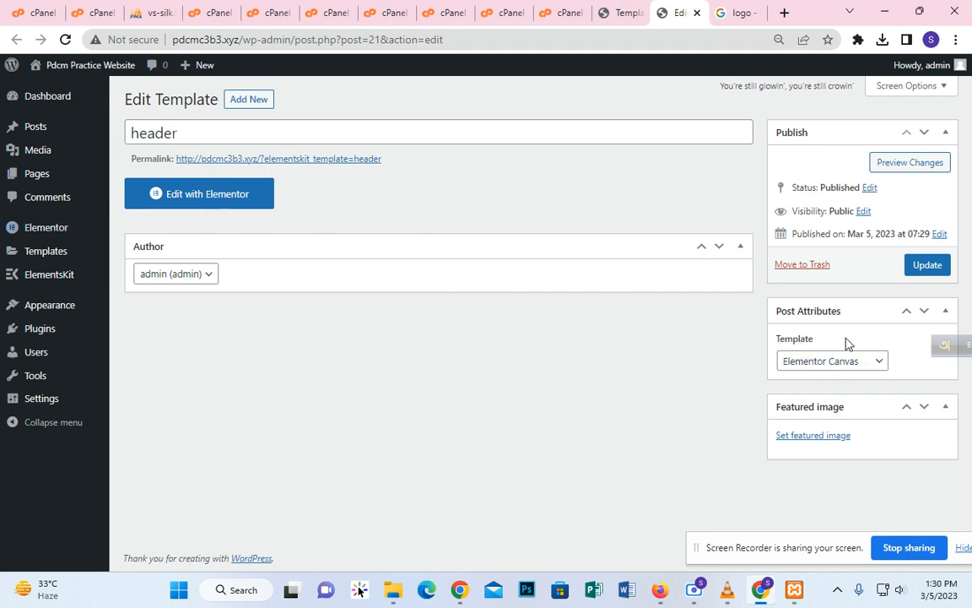
# Set the header's page template to Elementor Full Width and update the post.
pyautogui.click(838, 361)
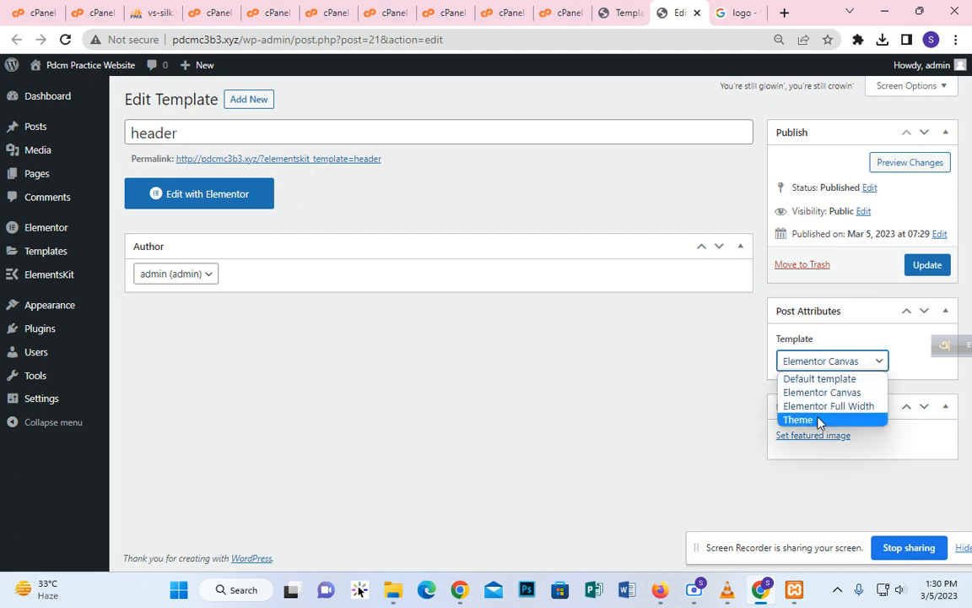
pyautogui.click(817, 407)
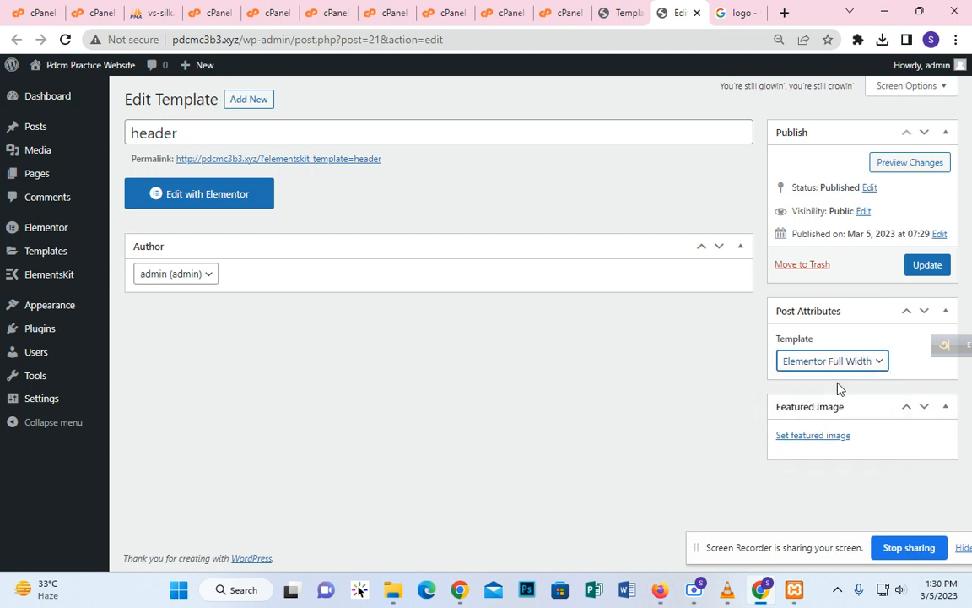
pyautogui.click(925, 267)
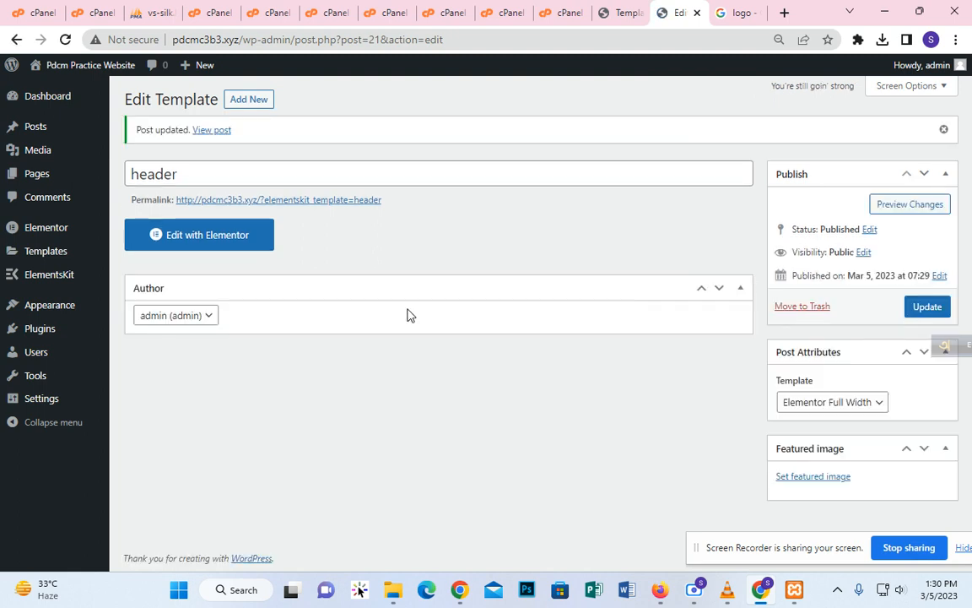
# Open the header template in the Elementor editor and look through the available widgets.
pyautogui.click(211, 244)
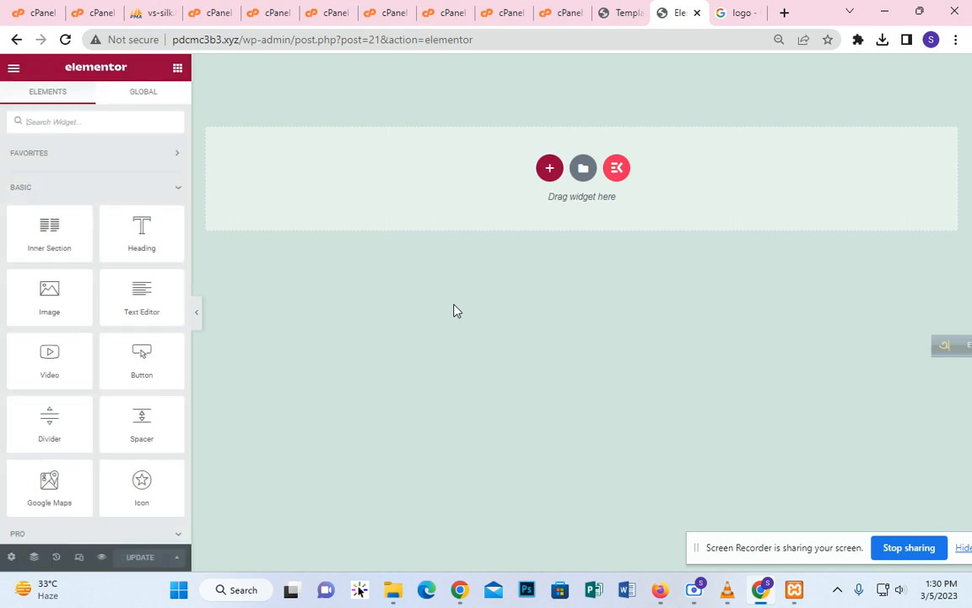
pyautogui.scroll(-3, 130, 152)
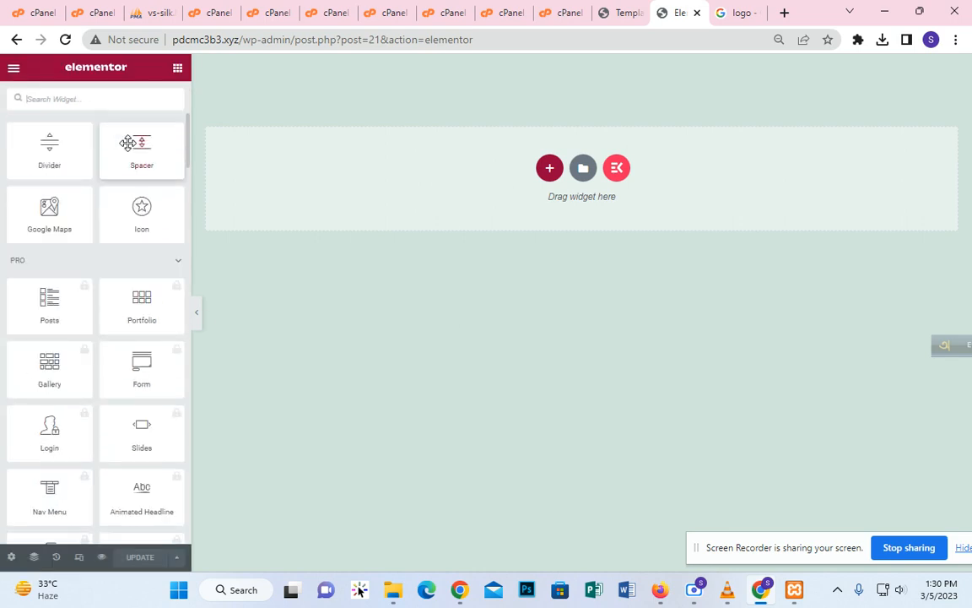
pyautogui.scroll(3, 130, 151)
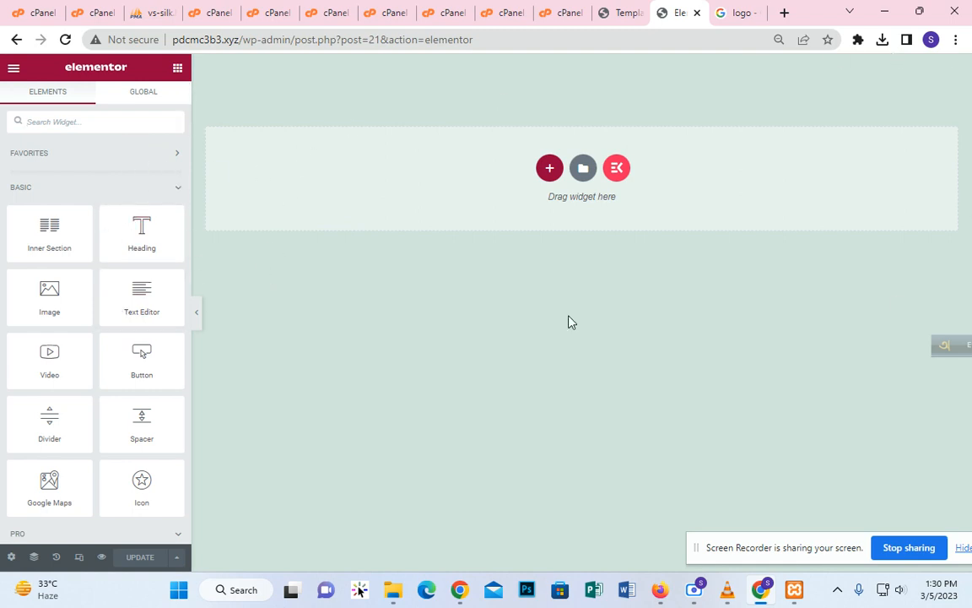
# Add a section with three equal columns and set its content width to Full Width.
pyautogui.click(549, 169)
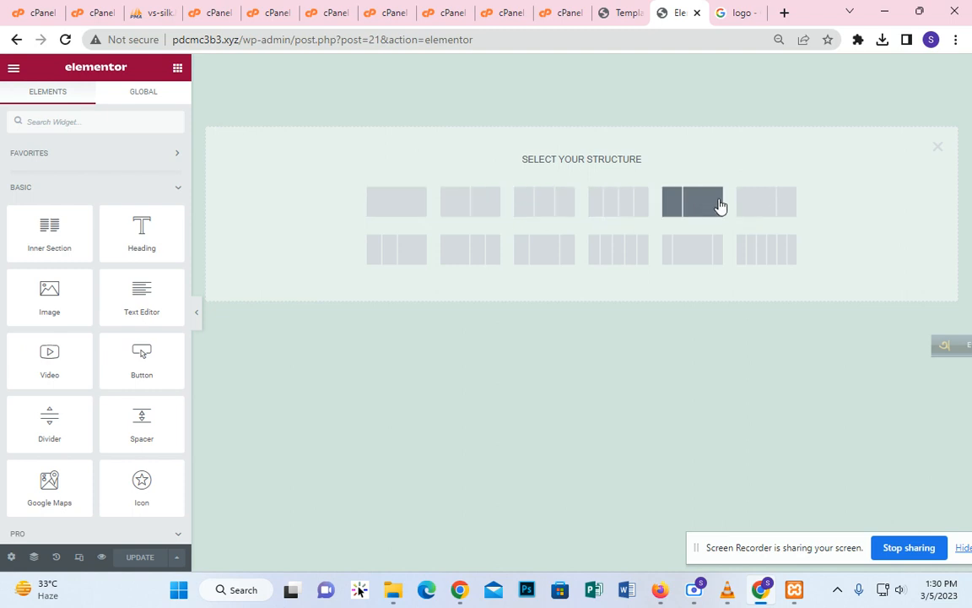
pyautogui.click(544, 211)
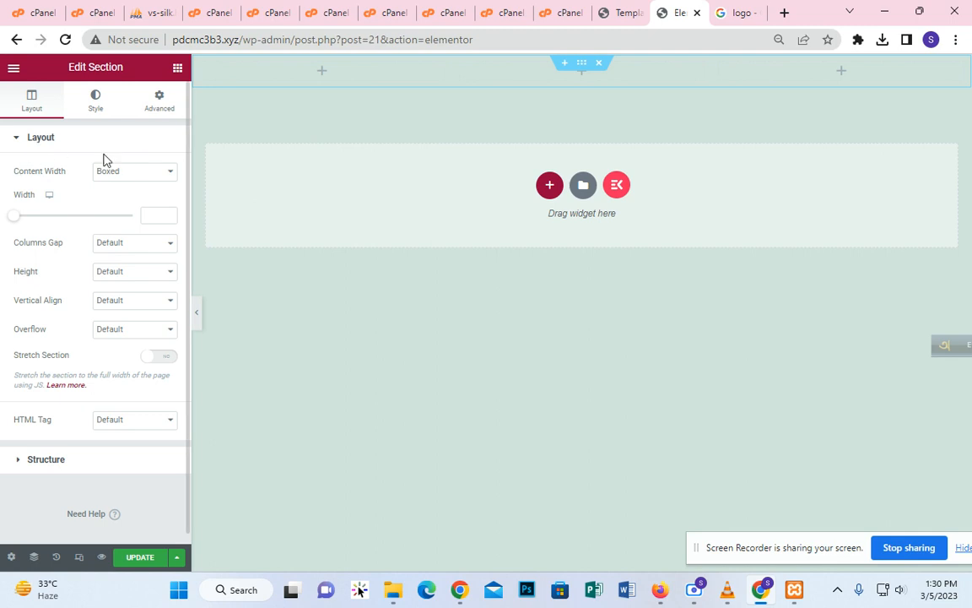
pyautogui.click(142, 172)
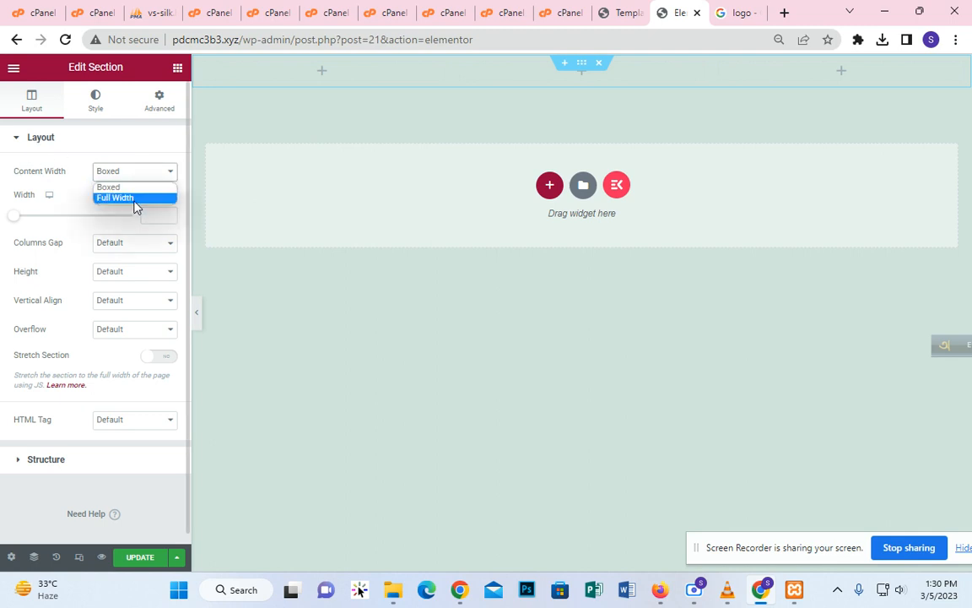
pyautogui.click(132, 199)
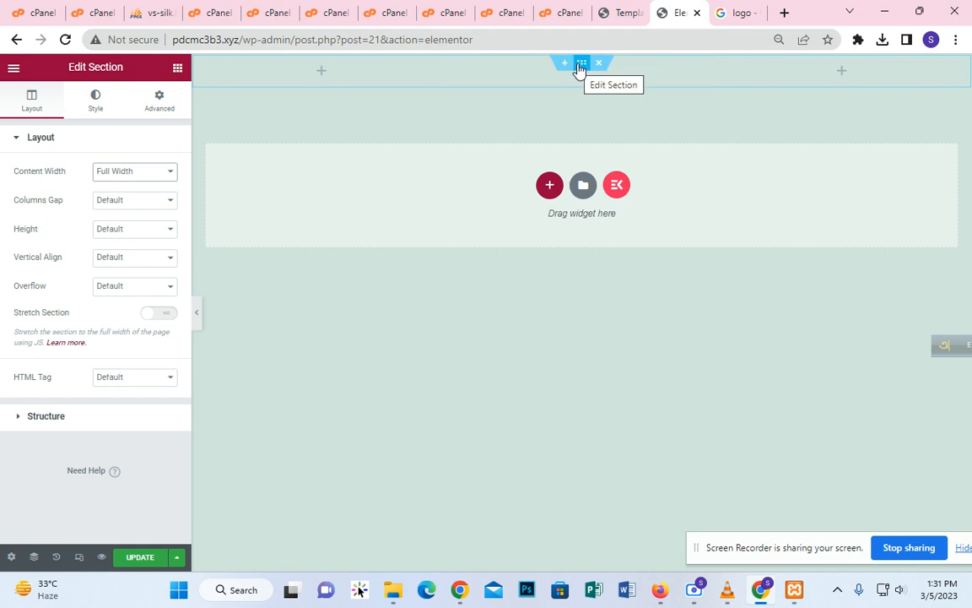
# Give the section a classic background in white, #FFFFFF.
pyautogui.click(94, 103)
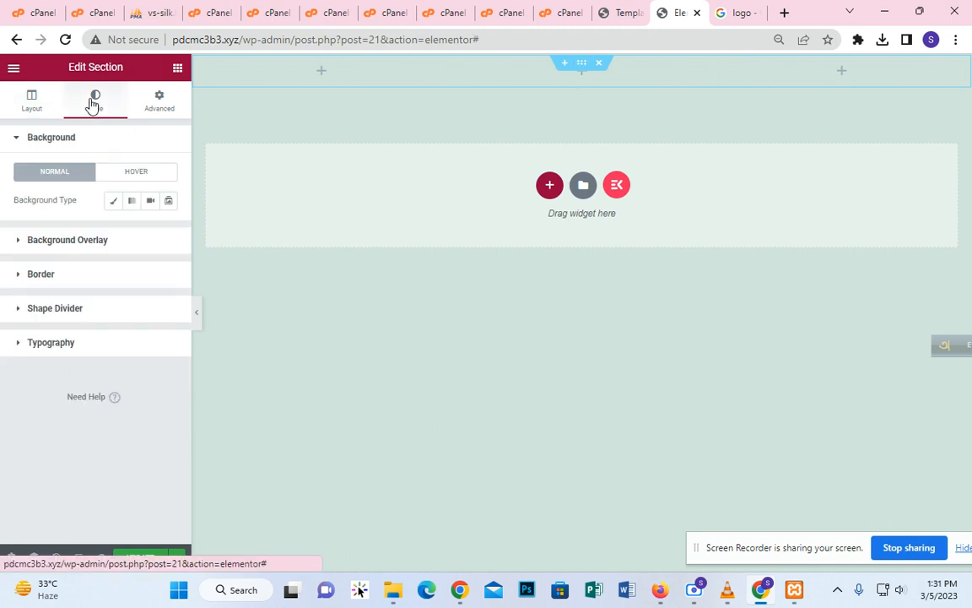
pyautogui.click(111, 207)
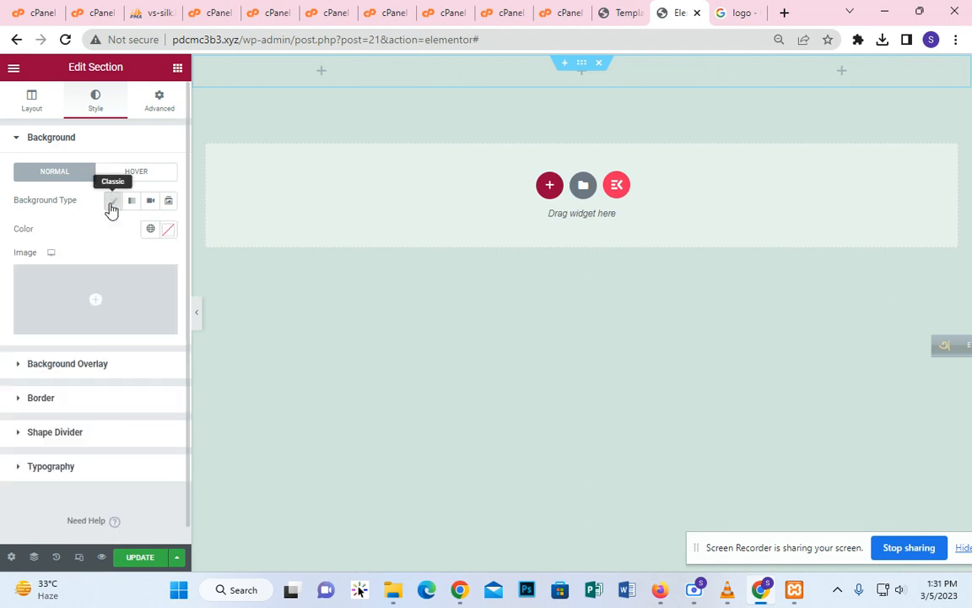
pyautogui.click(170, 232)
pyautogui.moveTo(100, 291); pyautogui.dragTo(100, 271)
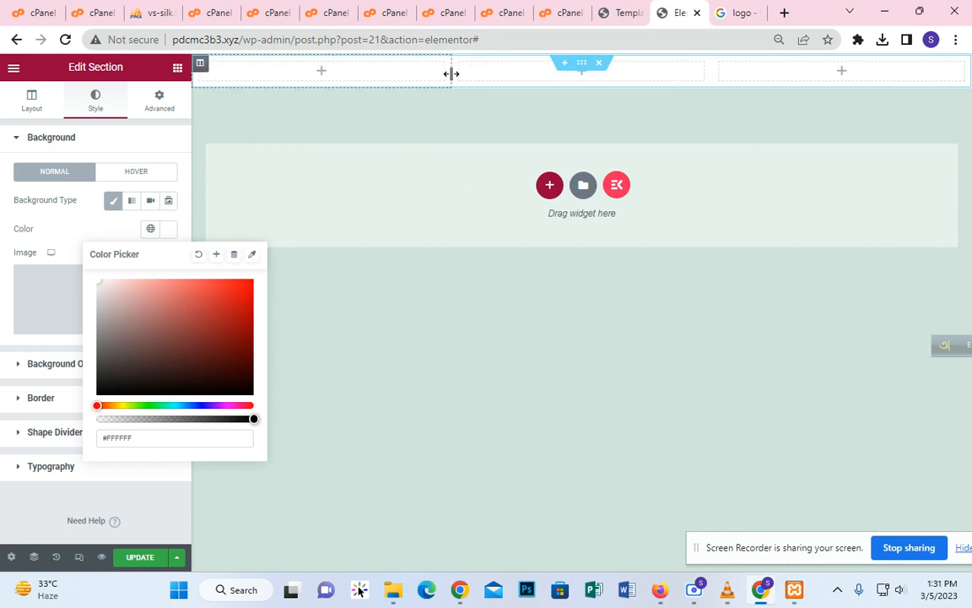
# Narrow the section's first and third columns so the middle column takes up most of the width.
pyautogui.moveTo(452, 74); pyautogui.dragTo(295, 105)
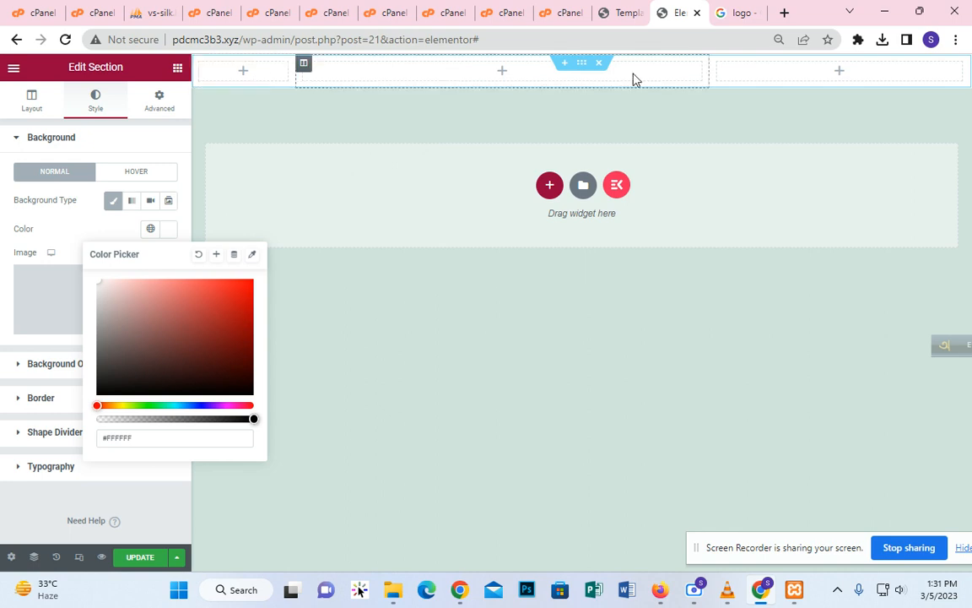
pyautogui.moveTo(713, 76); pyautogui.dragTo(812, 80)
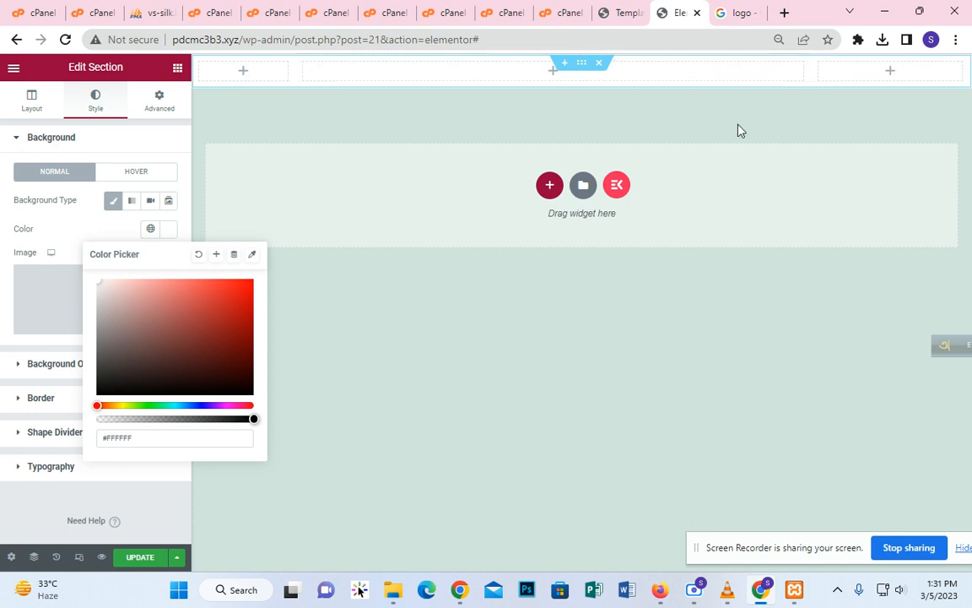
pyautogui.click(65, 220)
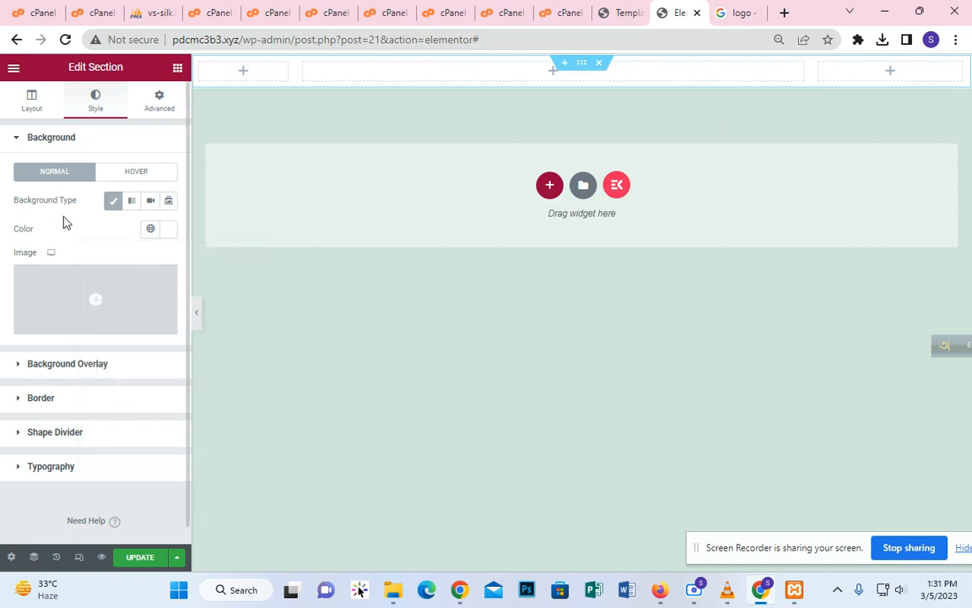
# Add an Image widget to the section's first column.
pyautogui.click(244, 73)
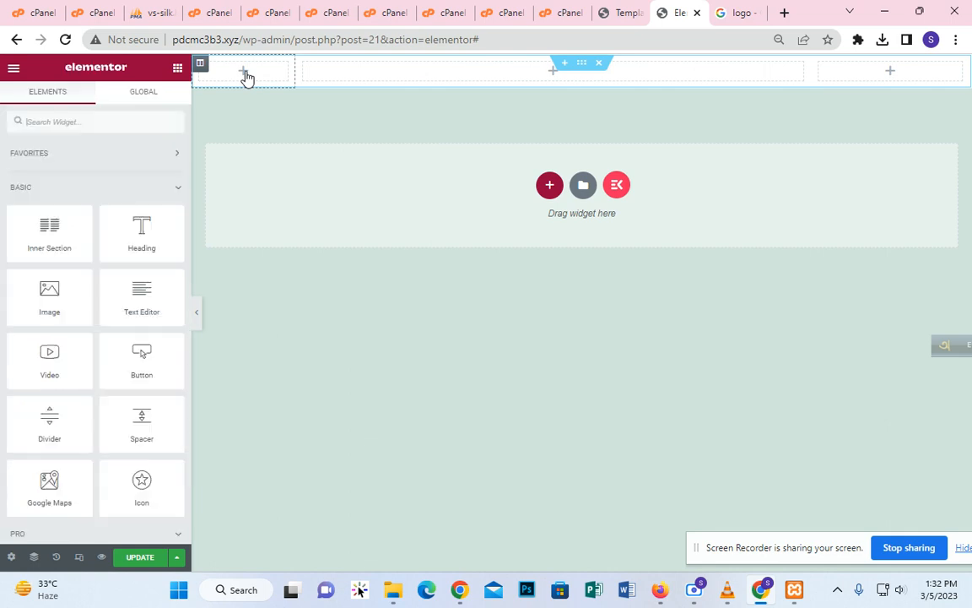
pyautogui.scroll(-4, 85, 296)
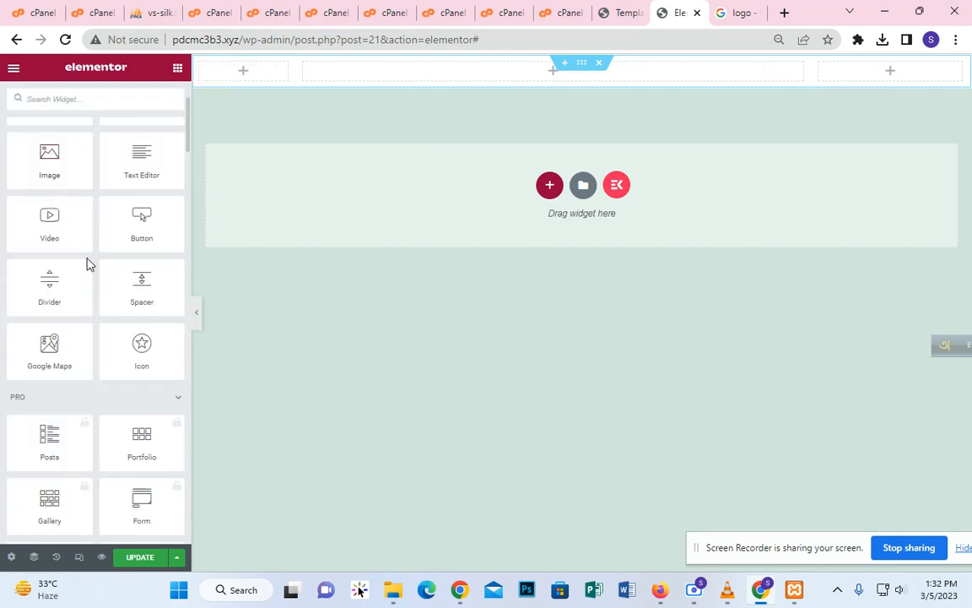
pyautogui.scroll(4, 84, 412)
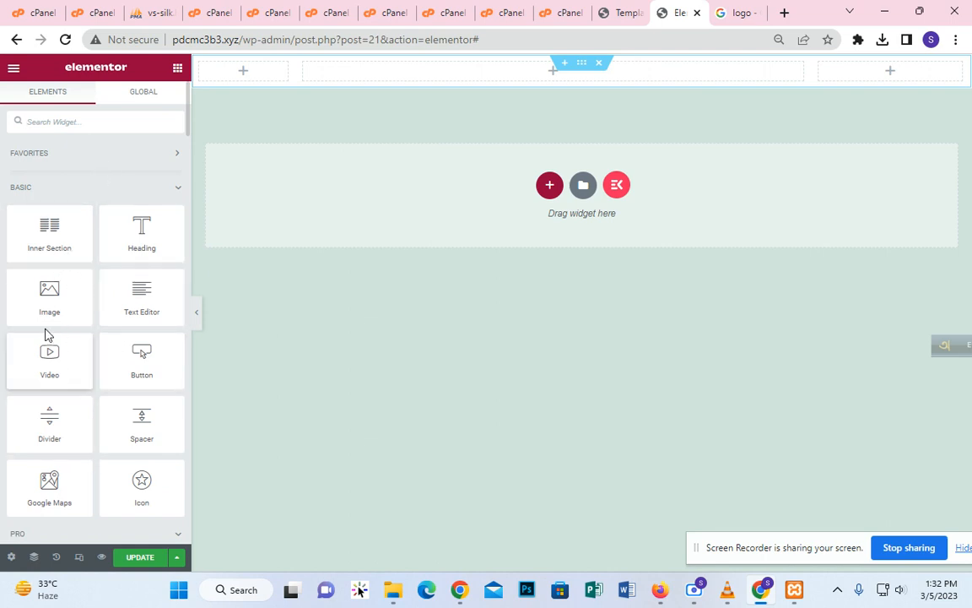
pyautogui.moveTo(119, 240); pyautogui.dragTo(234, 78)
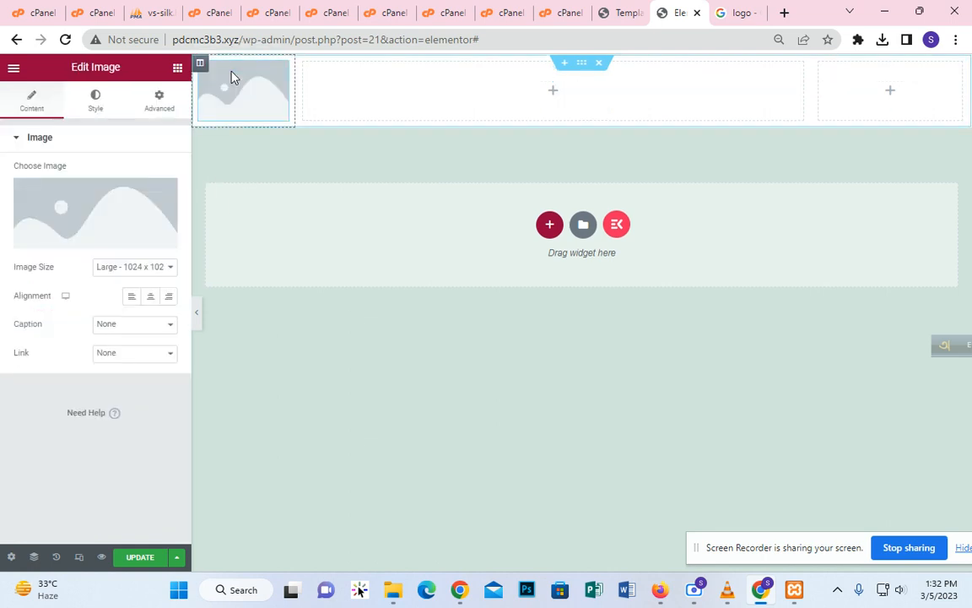
# Upload BMW_logo_(gray).svg.png from the Downloads folder and insert it as the image in the first column.
pyautogui.moveTo(92, 224)
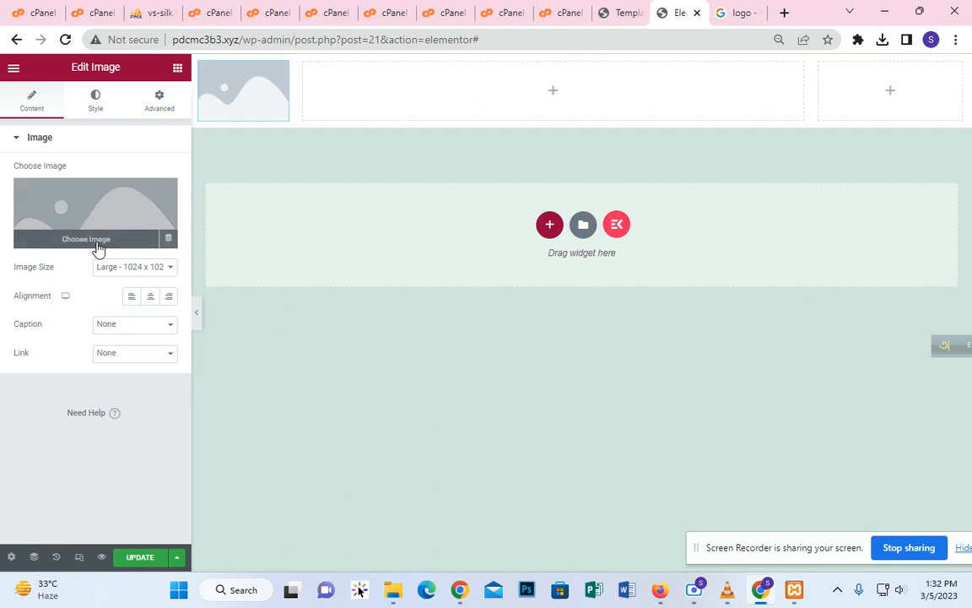
pyautogui.click(100, 245)
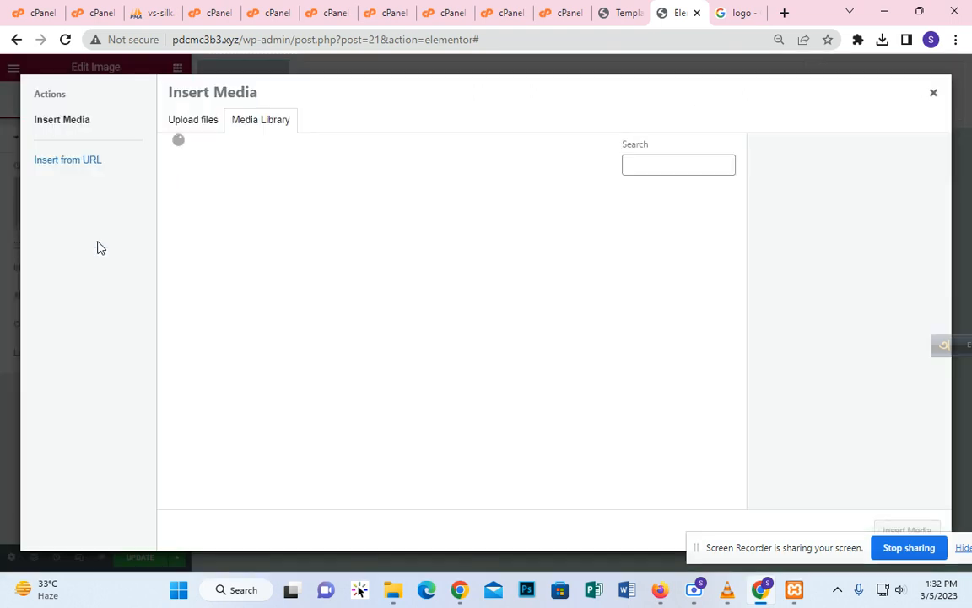
pyautogui.click(199, 124)
pyautogui.click(532, 317)
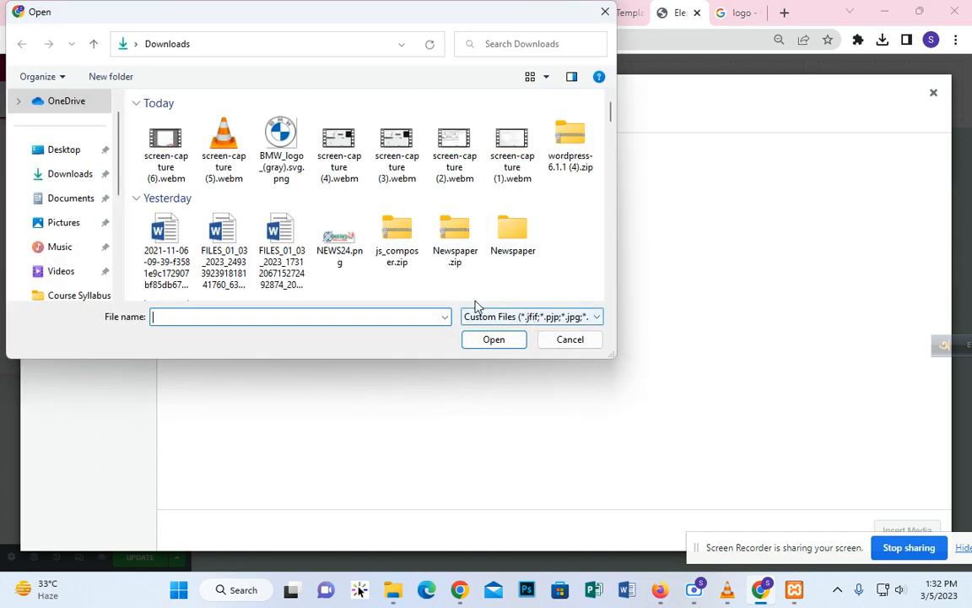
pyautogui.click(295, 158)
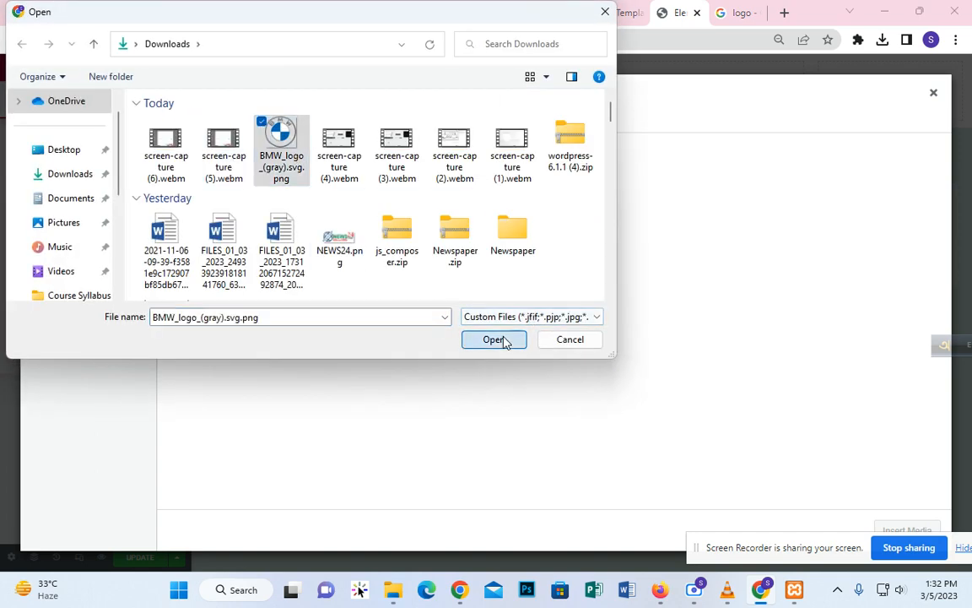
pyautogui.click(496, 341)
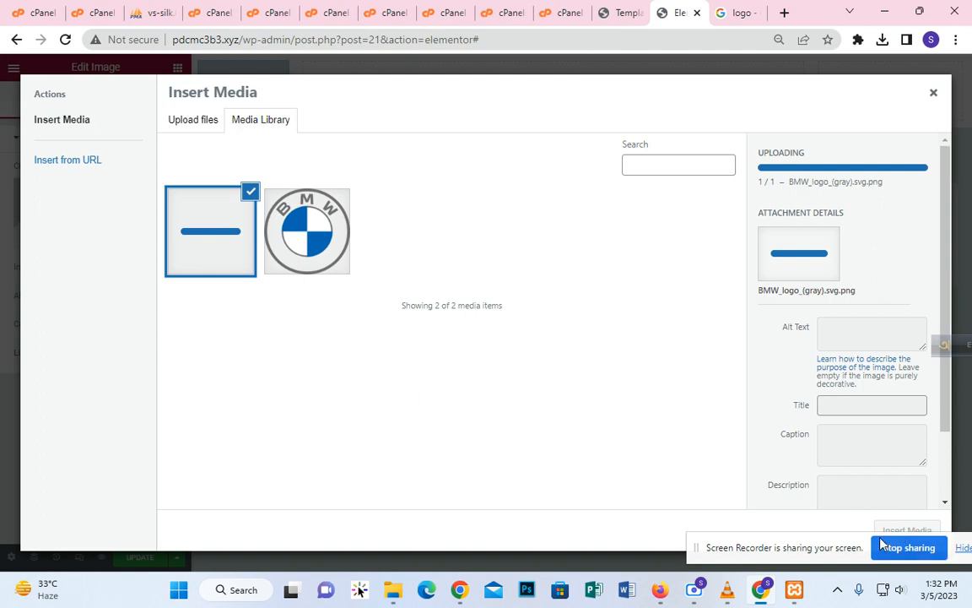
pyautogui.moveTo(831, 558); pyautogui.dragTo(566, 557)
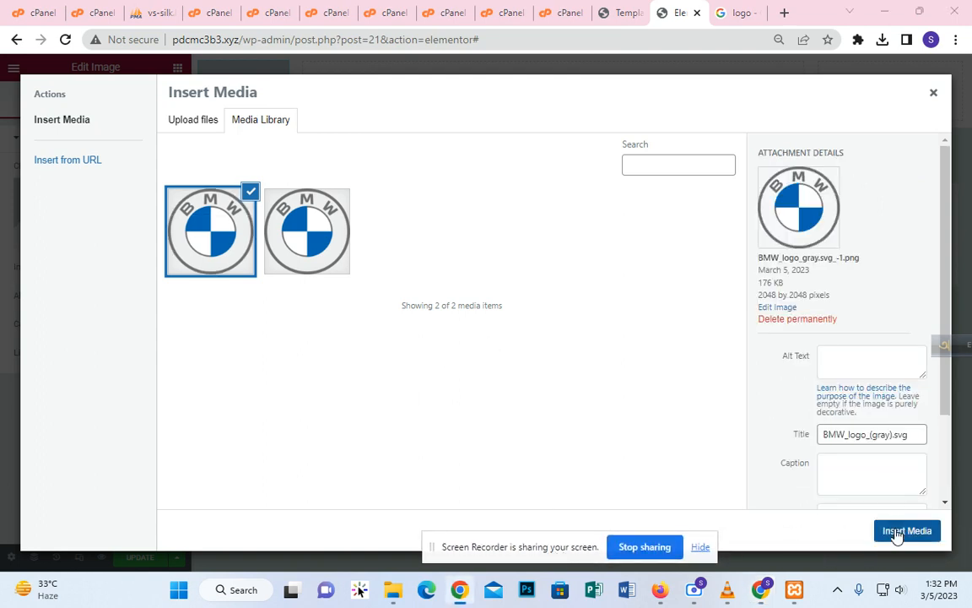
pyautogui.click(896, 535)
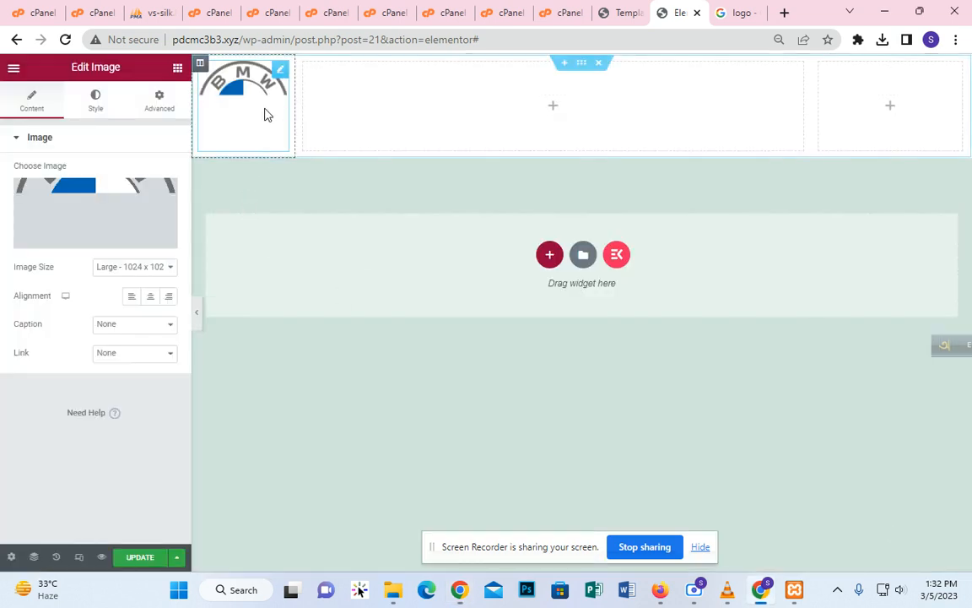
pyautogui.click(617, 12)
pyautogui.moveTo(54, 150)
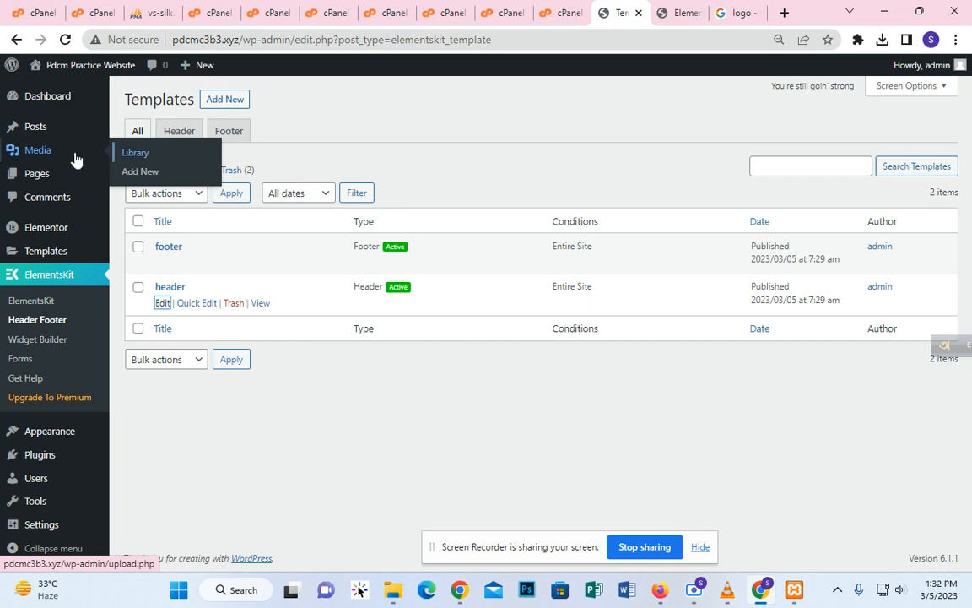
pyautogui.click(672, 19)
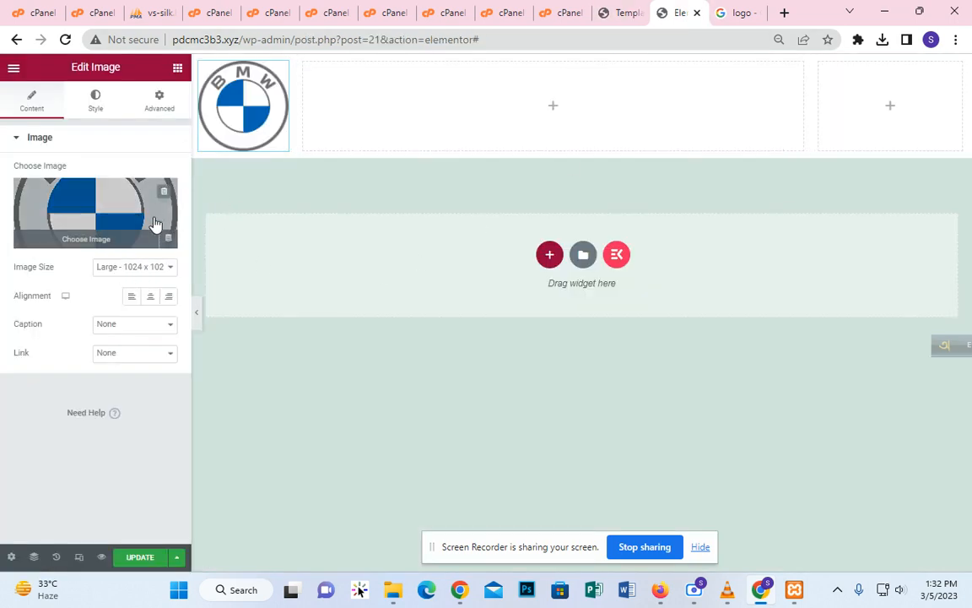
# Set the logo's image size to Thumbnail - 150 x 150, centre-align it, and update the header template.
pyautogui.click(139, 271)
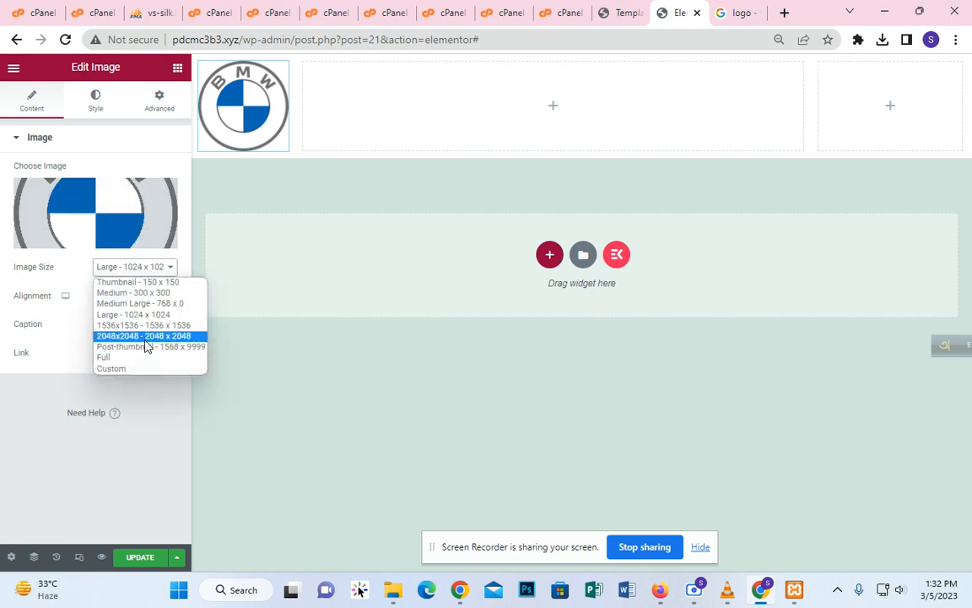
pyautogui.click(155, 283)
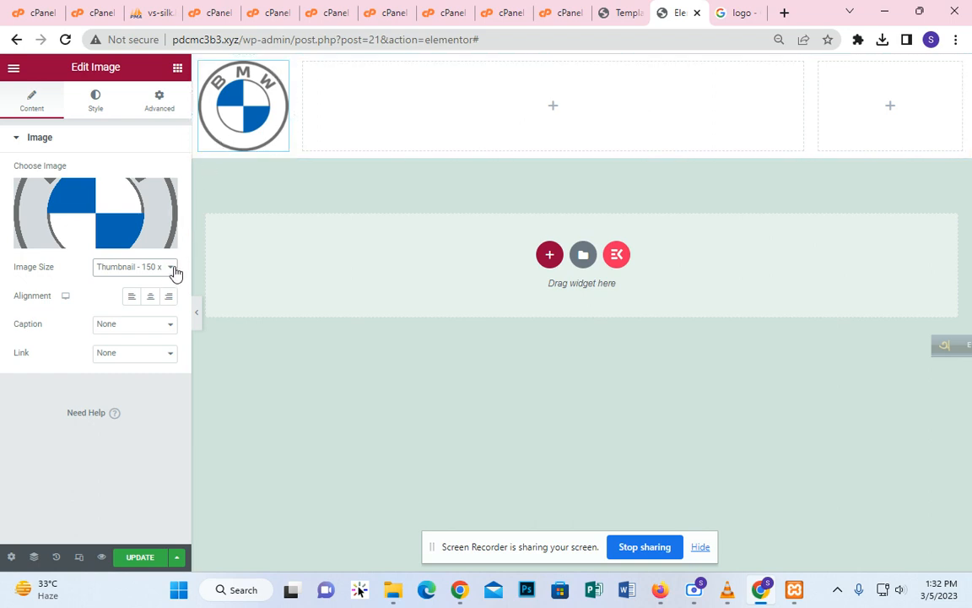
pyautogui.click(149, 298)
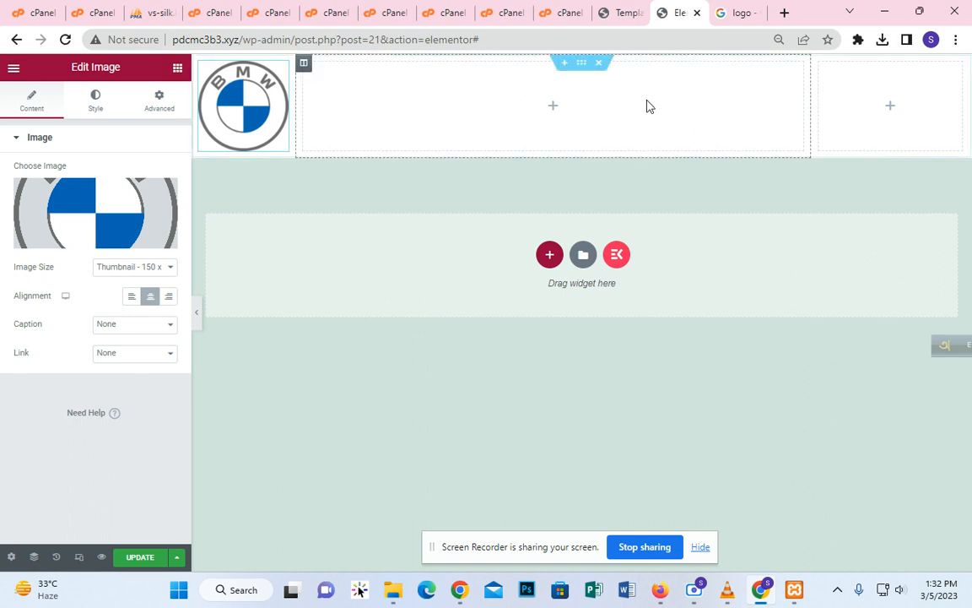
pyautogui.click(141, 557)
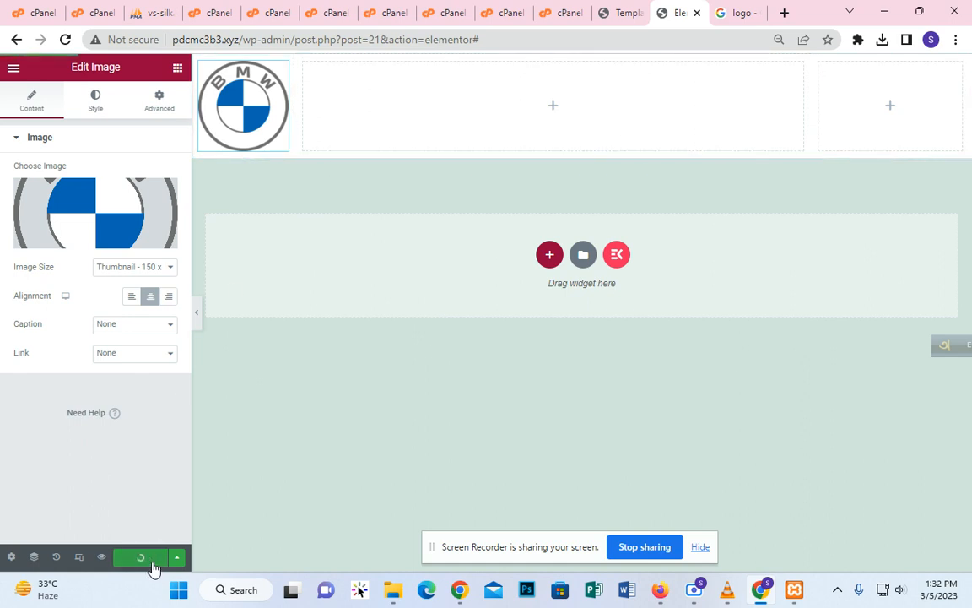
# Open the live site in a new tab to check the header, and return to the header template's empty middle column.
pyautogui.click(625, 10)
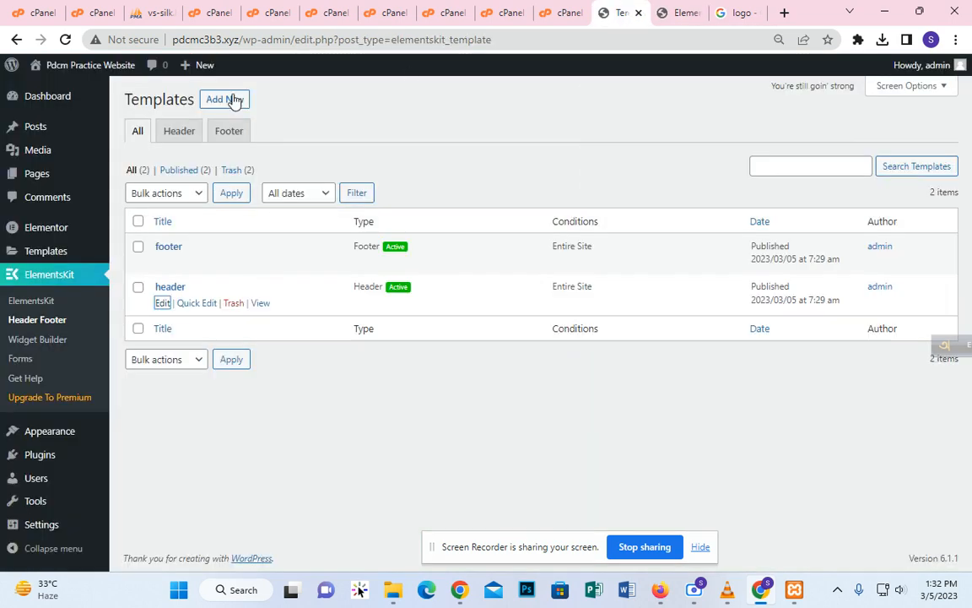
pyautogui.moveTo(41, 66)
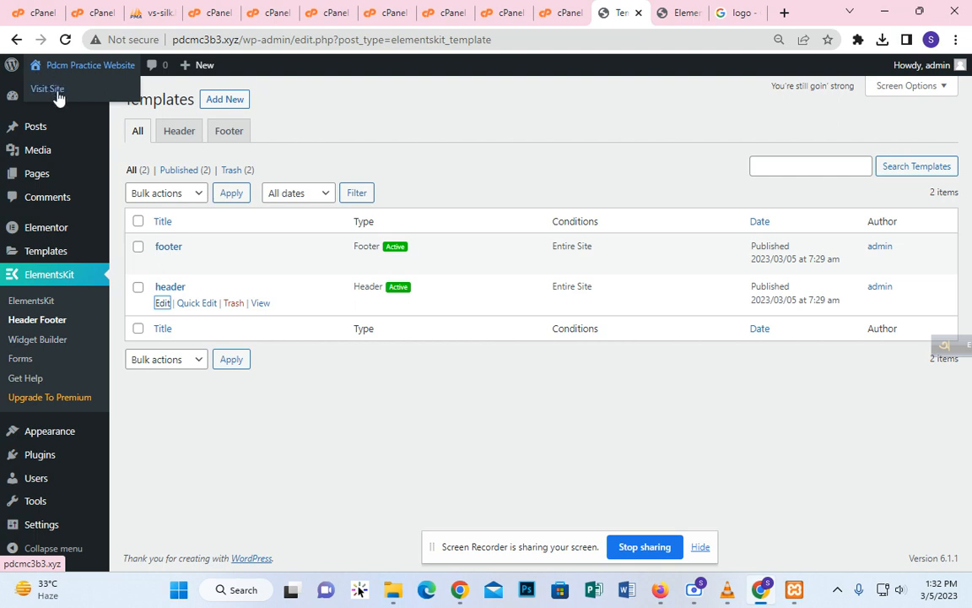
pyautogui.click(680, 13)
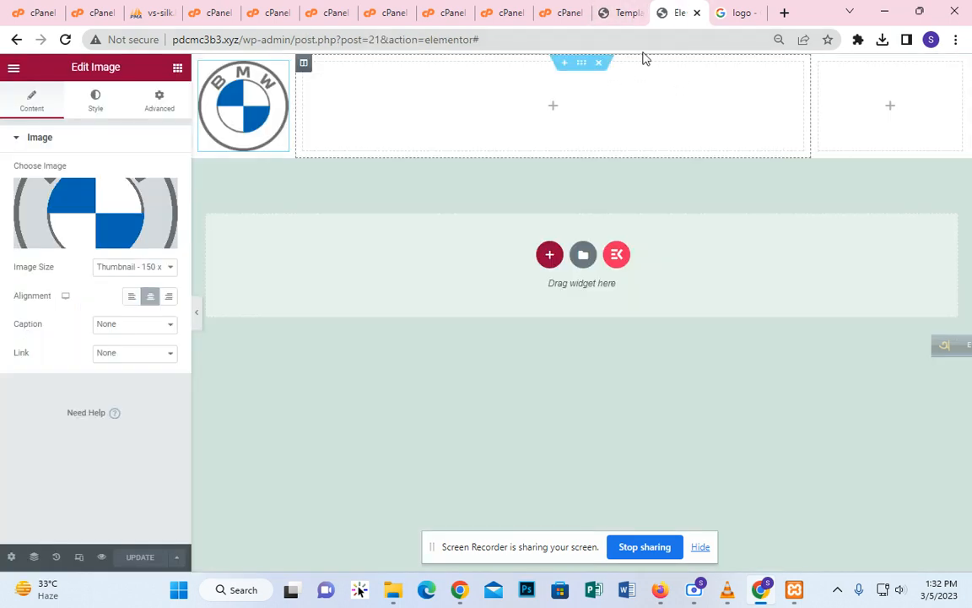
pyautogui.click(611, 21)
pyautogui.moveTo(25, 76)
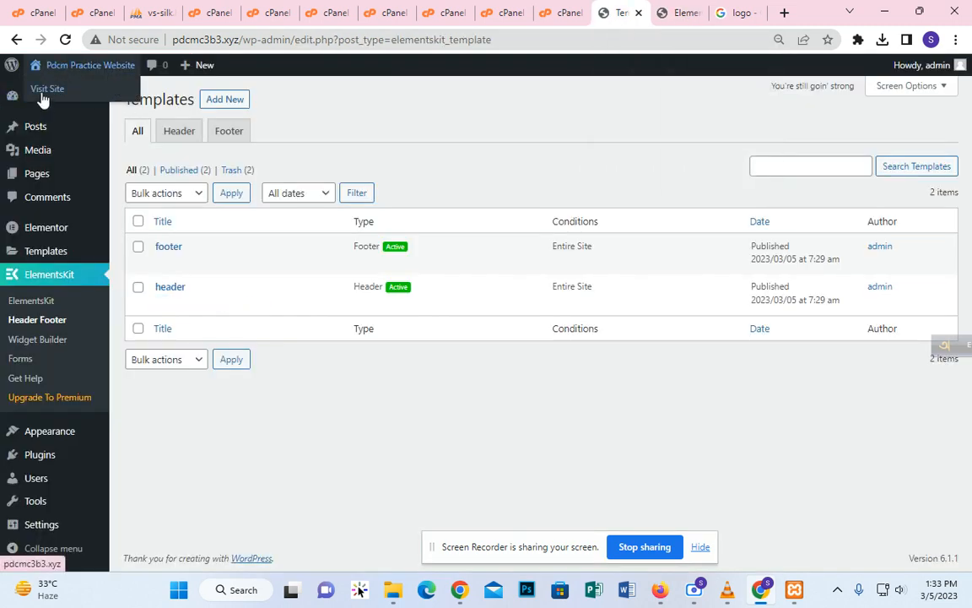
pyautogui.rightClick(43, 98)
pyautogui.click(68, 108)
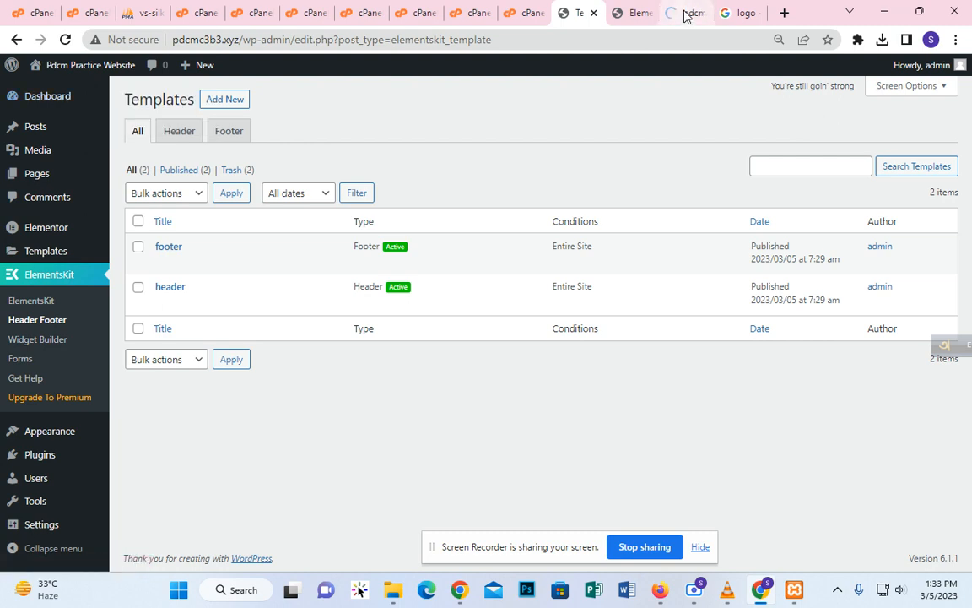
pyautogui.click(686, 13)
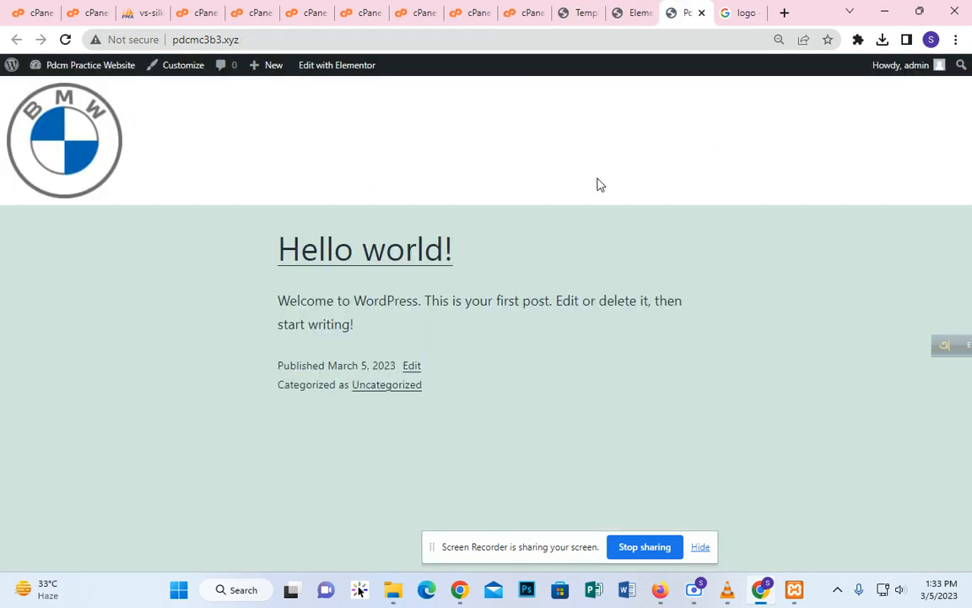
pyautogui.click(638, 12)
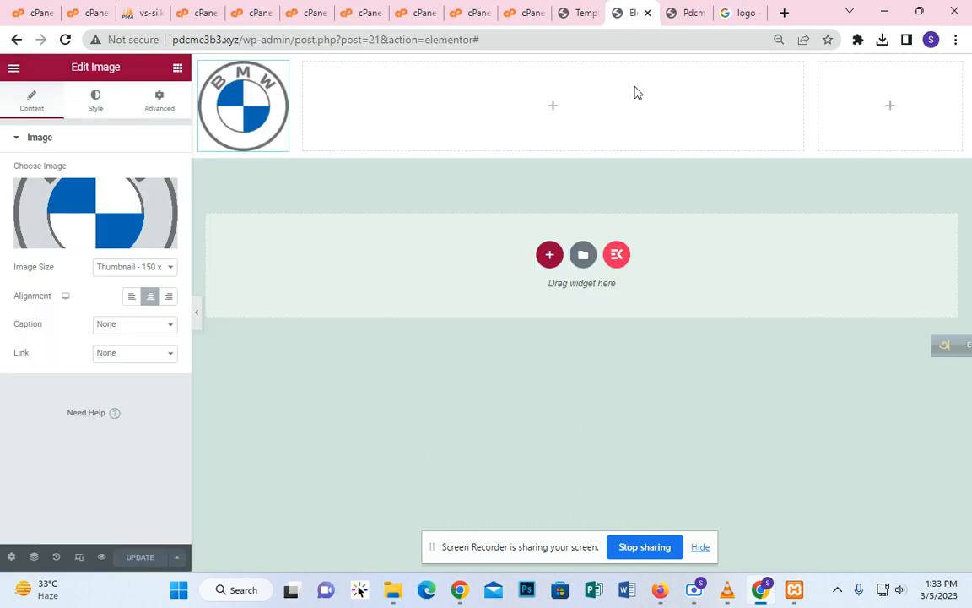
pyautogui.click(565, 114)
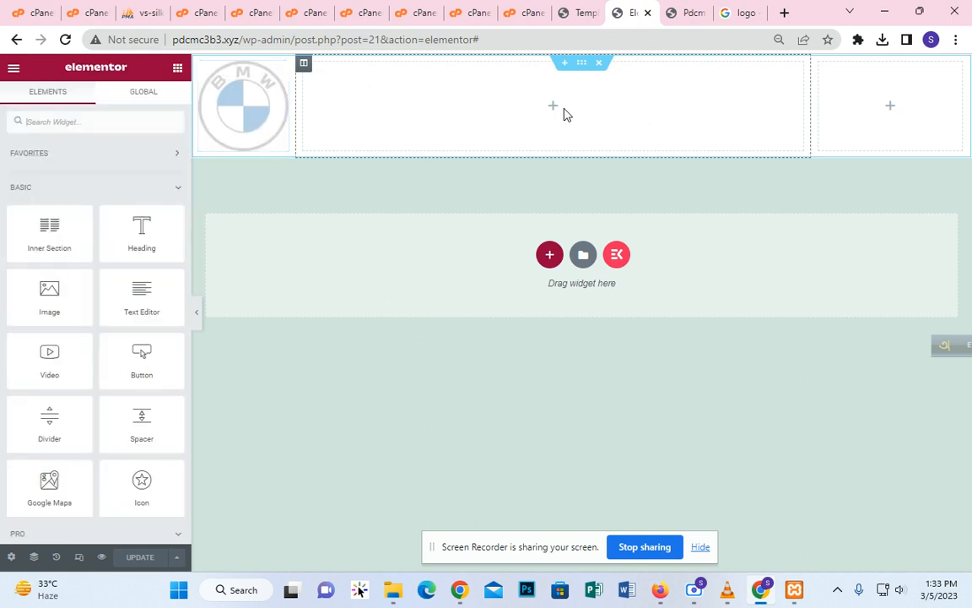
# Create a WordPress navigation menu named nav from the site's admin dashboard.
pyautogui.click(579, 13)
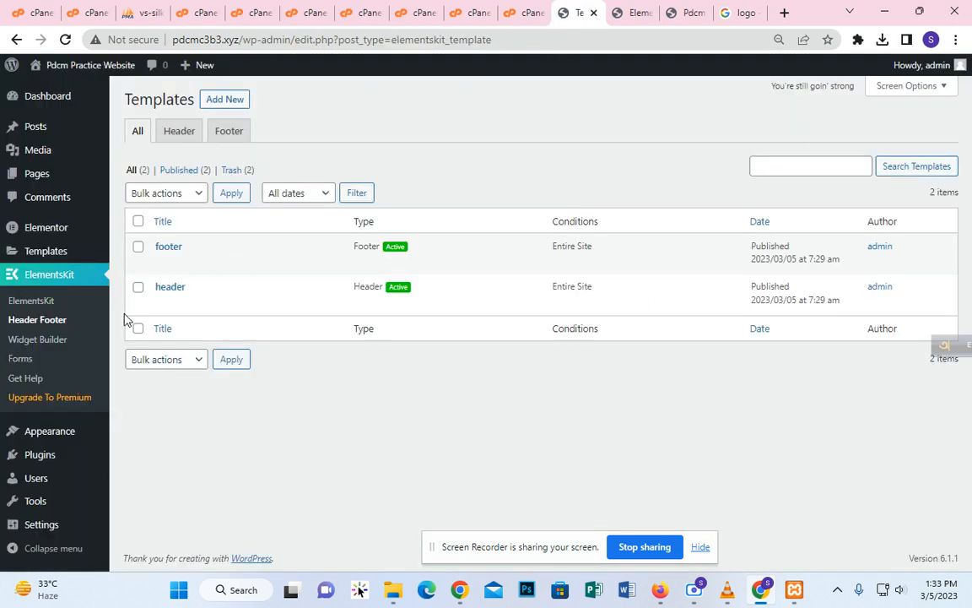
pyautogui.click(76, 97)
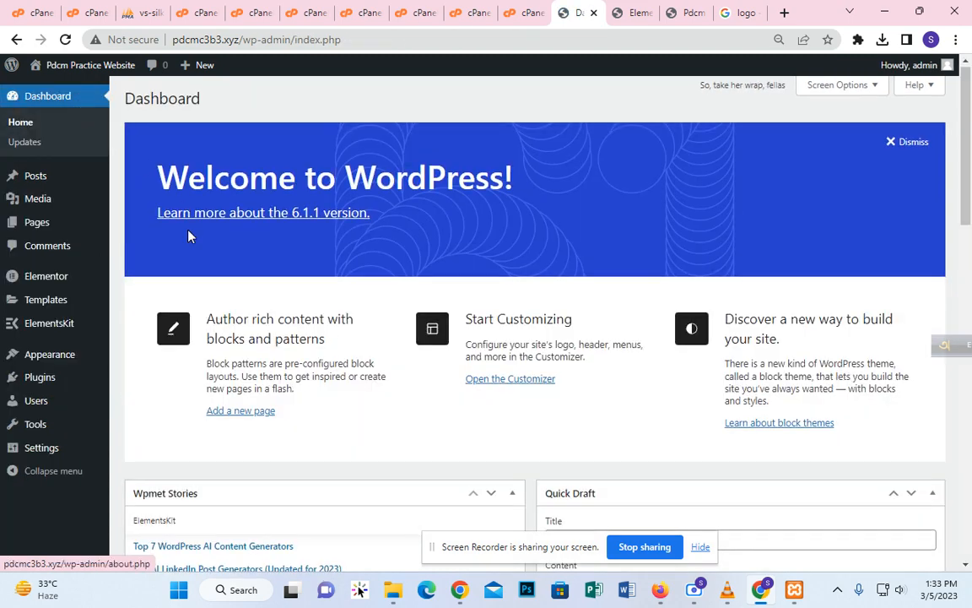
pyautogui.scroll(-3, 177, 354)
pyautogui.moveTo(74, 363)
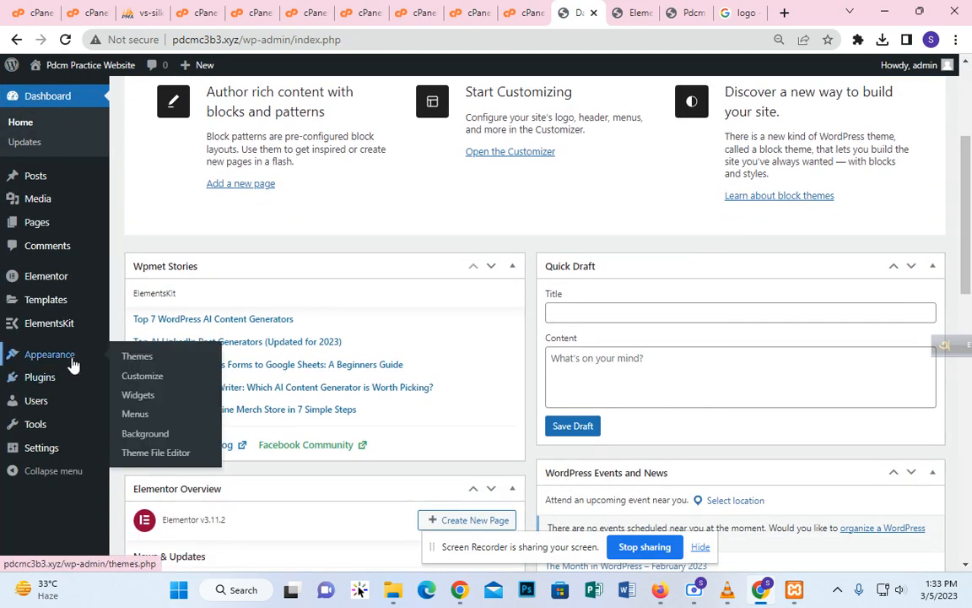
pyautogui.click(136, 415)
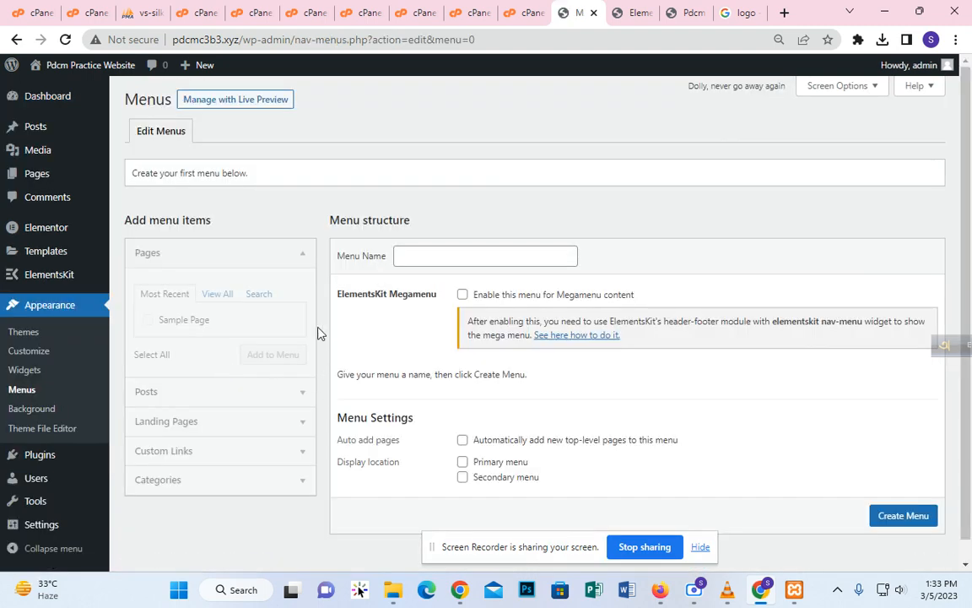
pyautogui.click(439, 257)
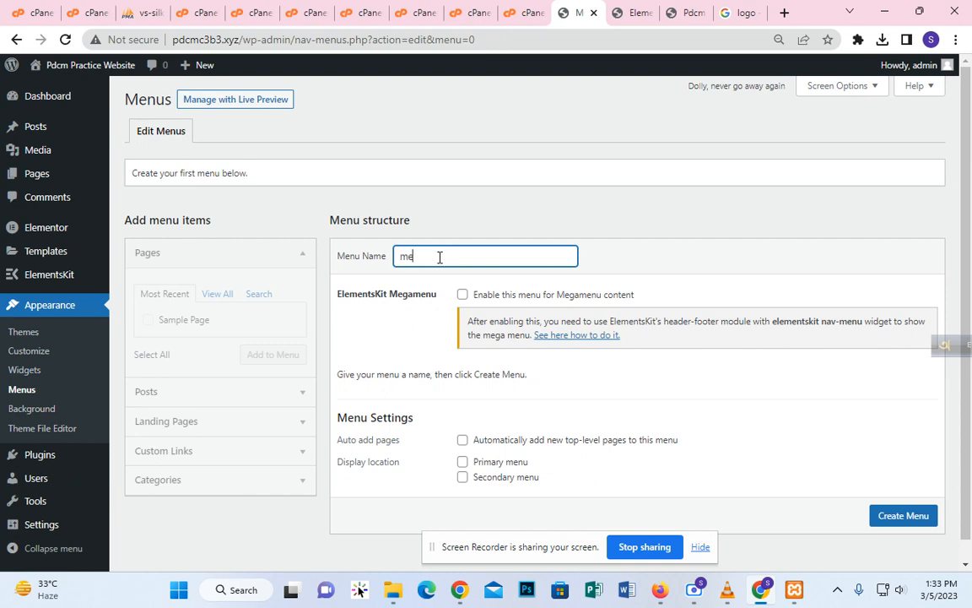
pyautogui.write('nav')
pyautogui.click(388, 207)
pyautogui.scroll(-1, 494, 449)
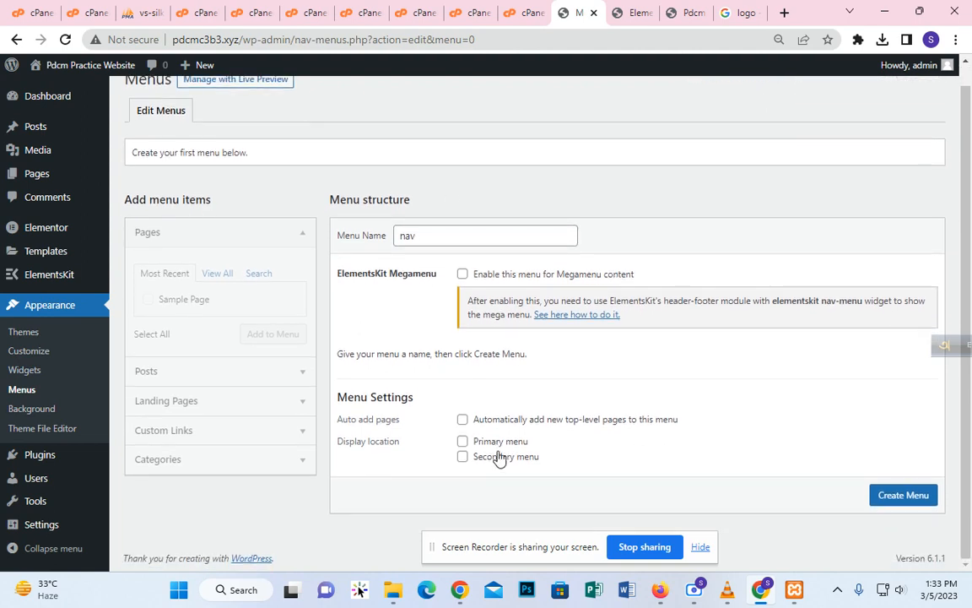
pyautogui.click(915, 496)
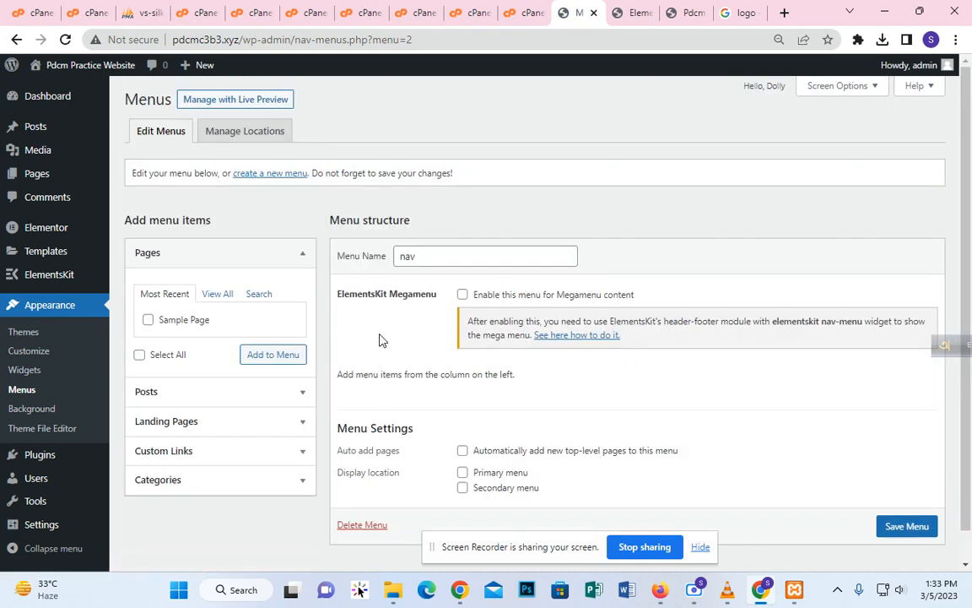
# Create and publish a new page titled Home with the Elementor Full Width template.
pyautogui.scroll(-1, 380, 340)
pyautogui.scroll(1, 391, 204)
pyautogui.moveTo(52, 180)
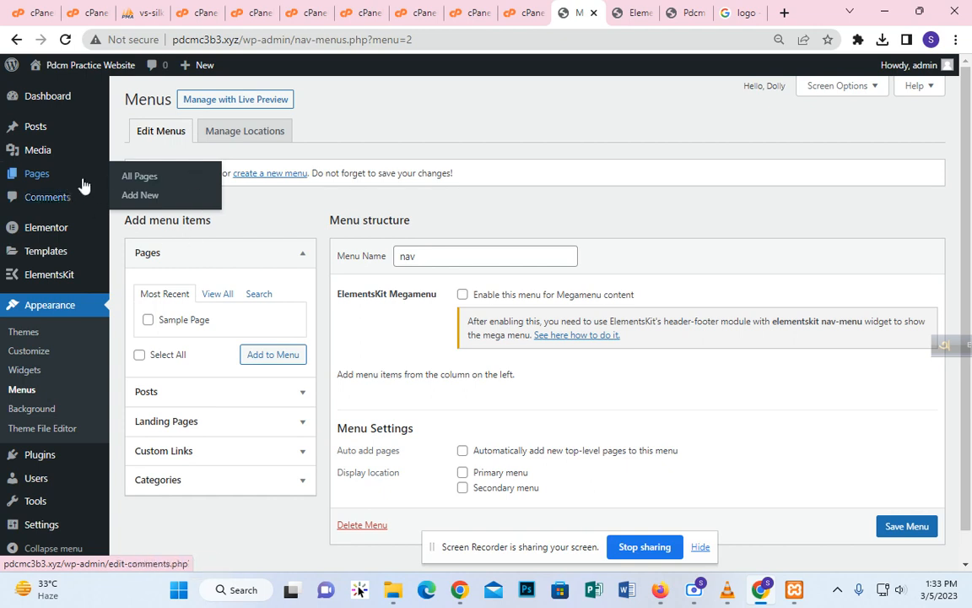
pyautogui.click(147, 199)
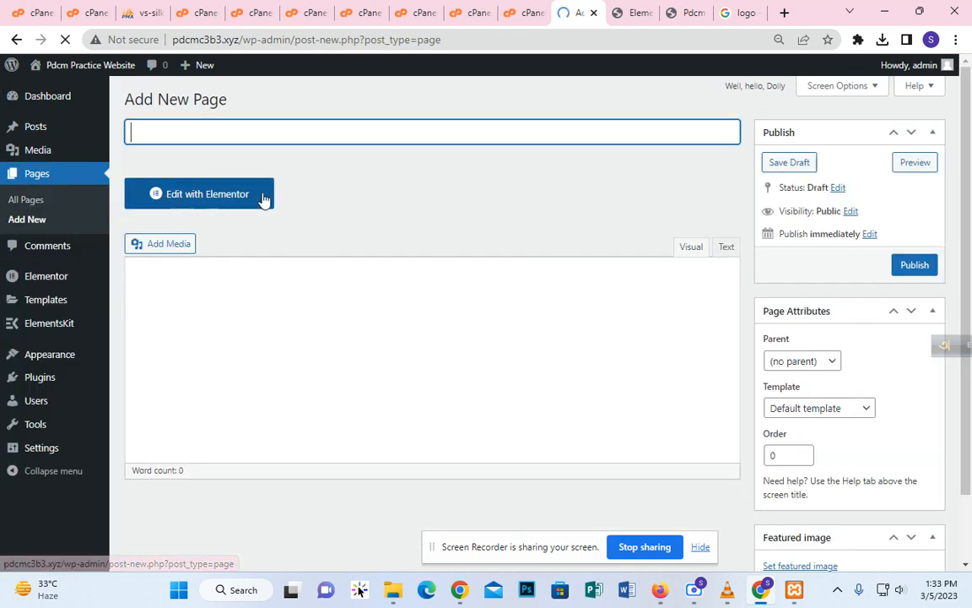
pyautogui.write('Home')
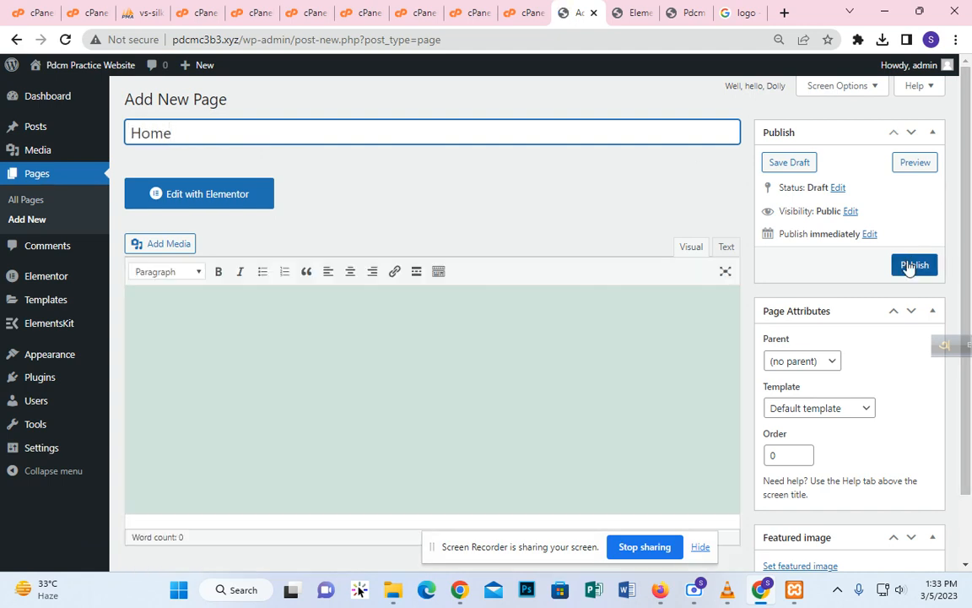
pyautogui.click(807, 412)
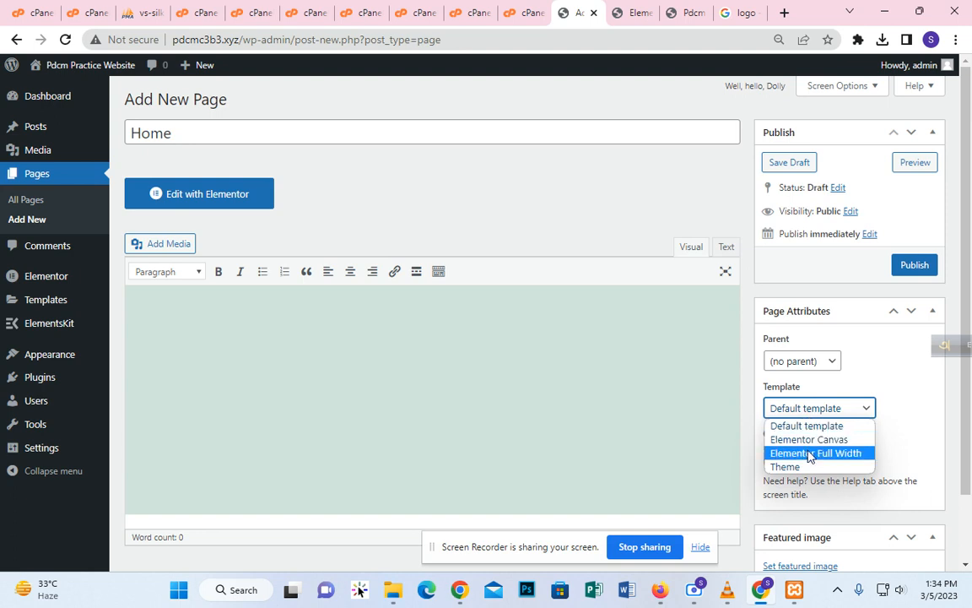
pyautogui.click(808, 454)
pyautogui.click(922, 272)
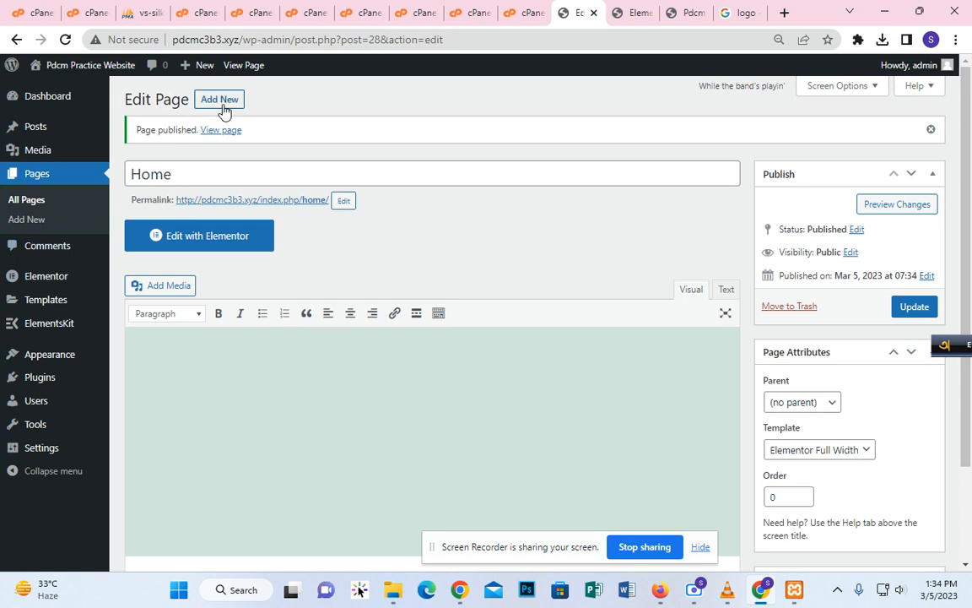
# Create and publish a new page titled About Us with the Elementor Full Width template.
pyautogui.click(222, 106)
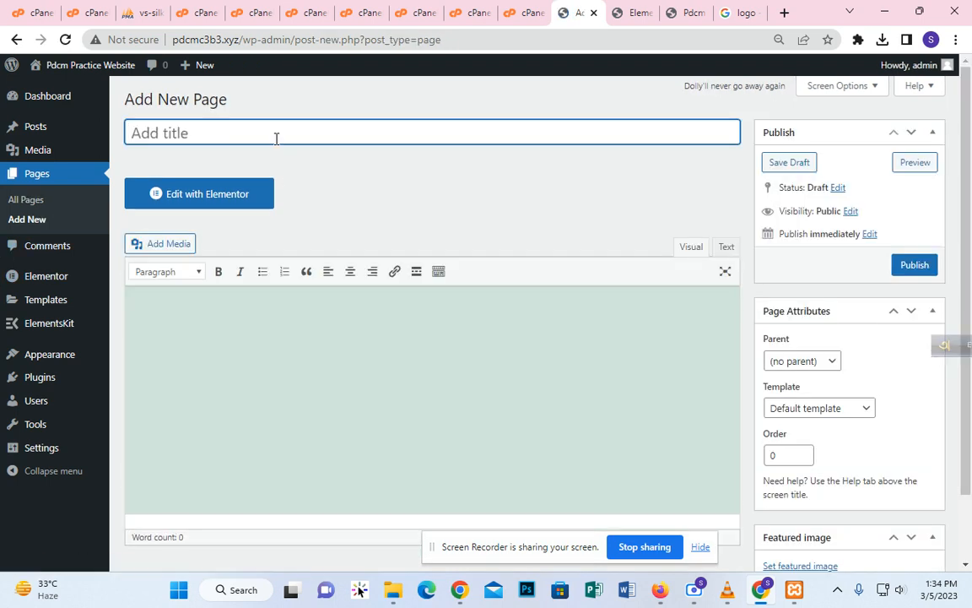
pyautogui.write('About Us')
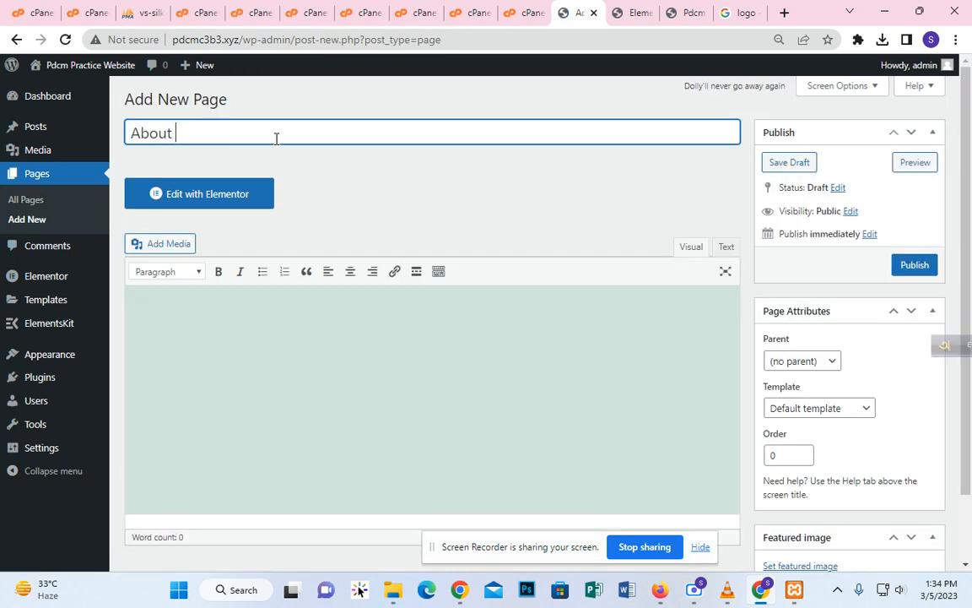
pyautogui.click(838, 405)
pyautogui.click(808, 452)
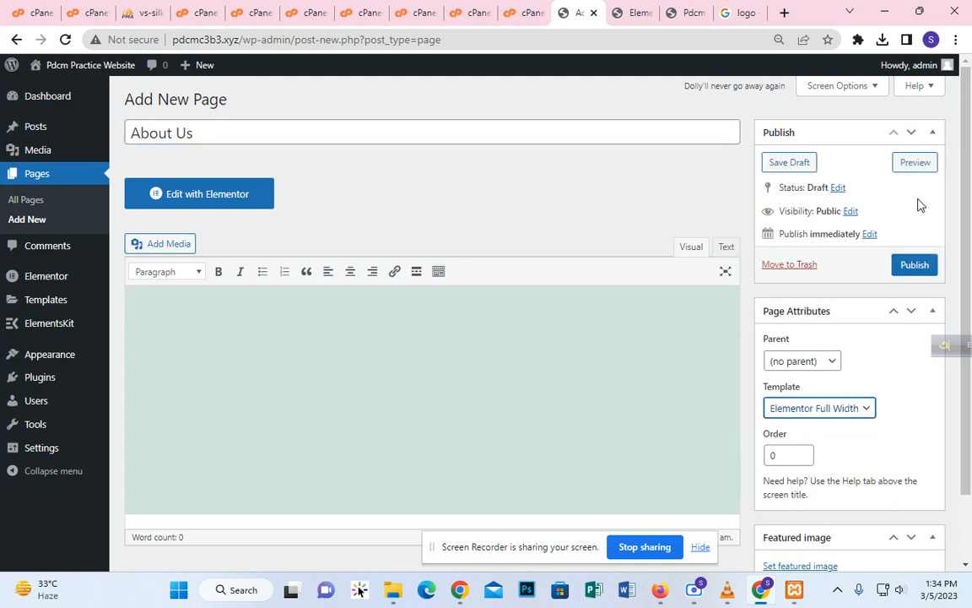
pyautogui.click(918, 265)
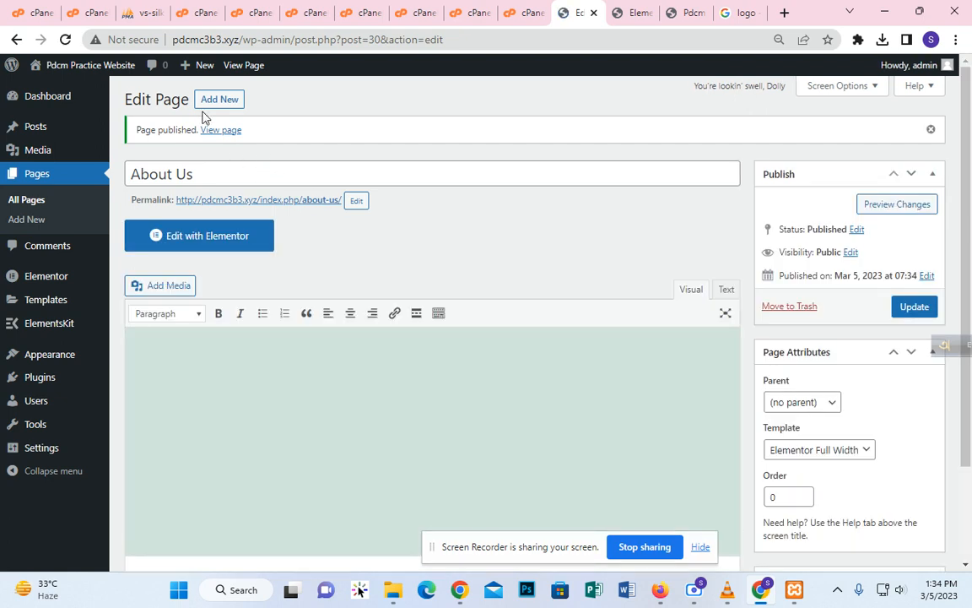
# Create and publish a new page titled Services with the Elementor Full Width template.
pyautogui.click(211, 102)
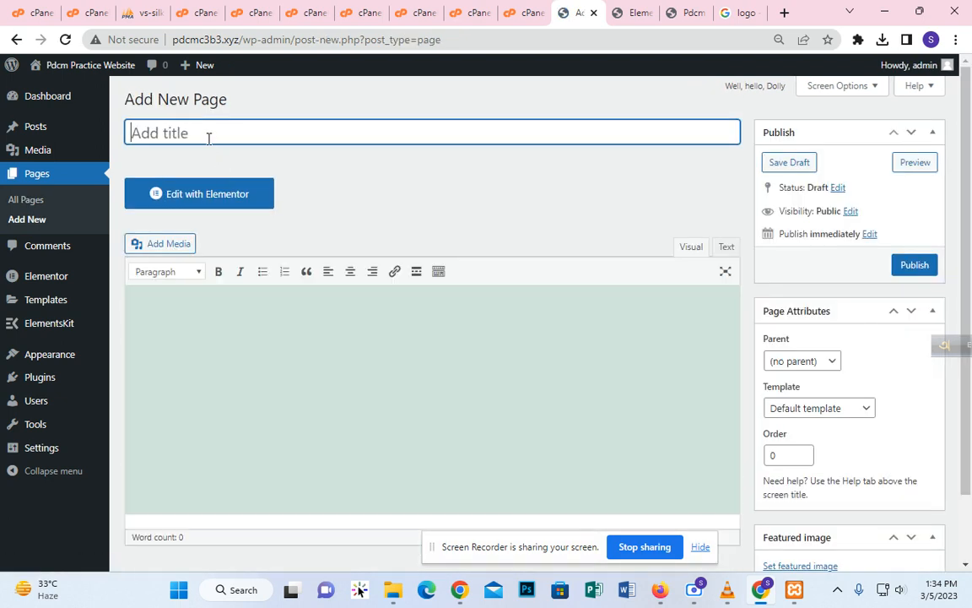
pyautogui.write('Services')
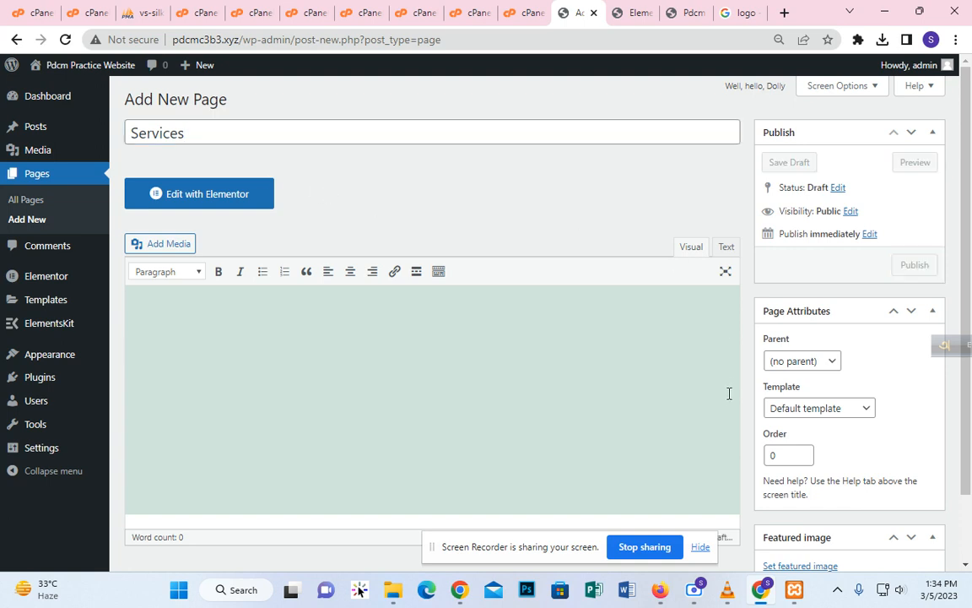
pyautogui.click(793, 408)
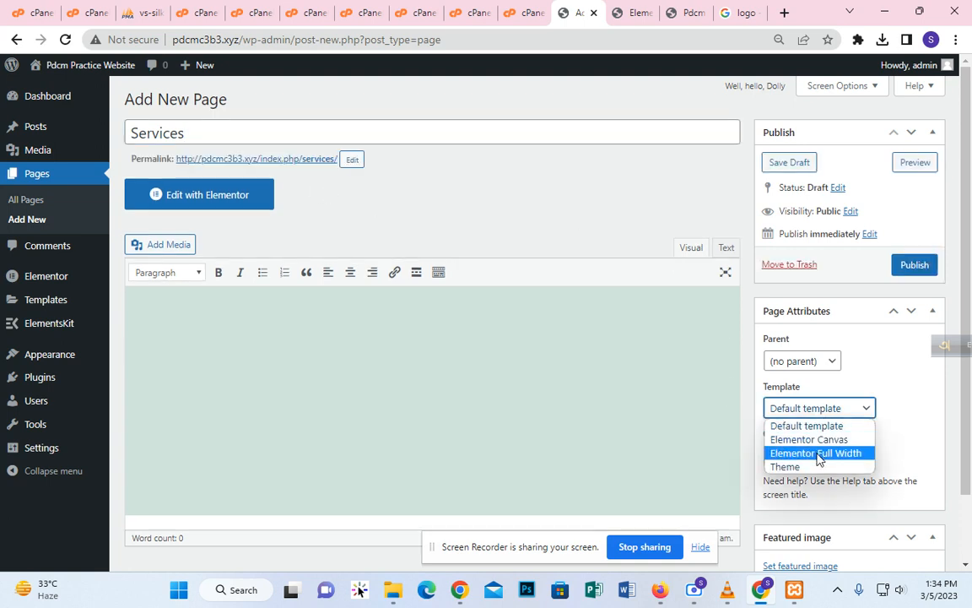
pyautogui.click(816, 454)
pyautogui.click(932, 268)
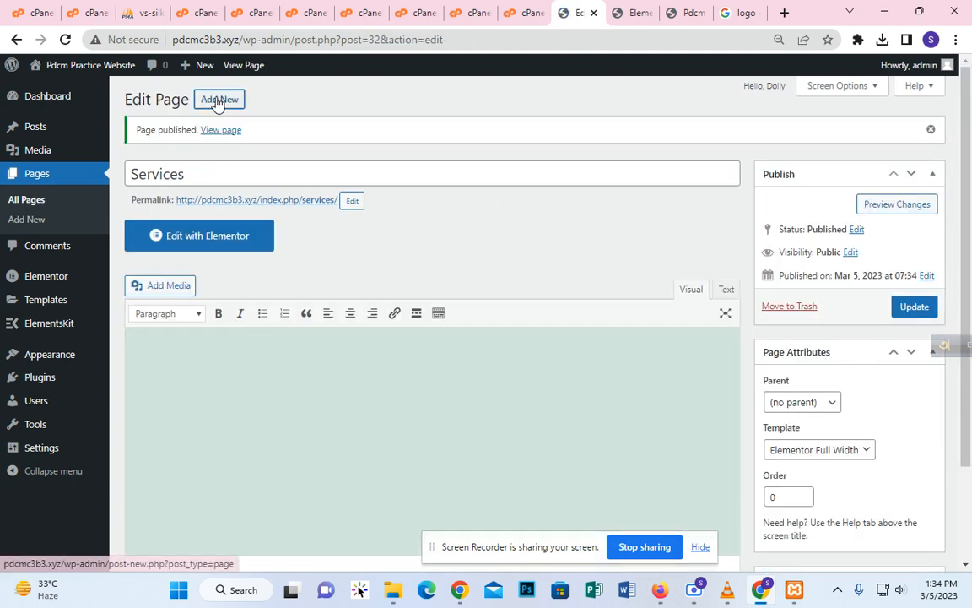
# Create and publish a new page titled Contact Us with the Elementor Full Width template.
pyautogui.click(219, 100)
pyautogui.click(232, 134)
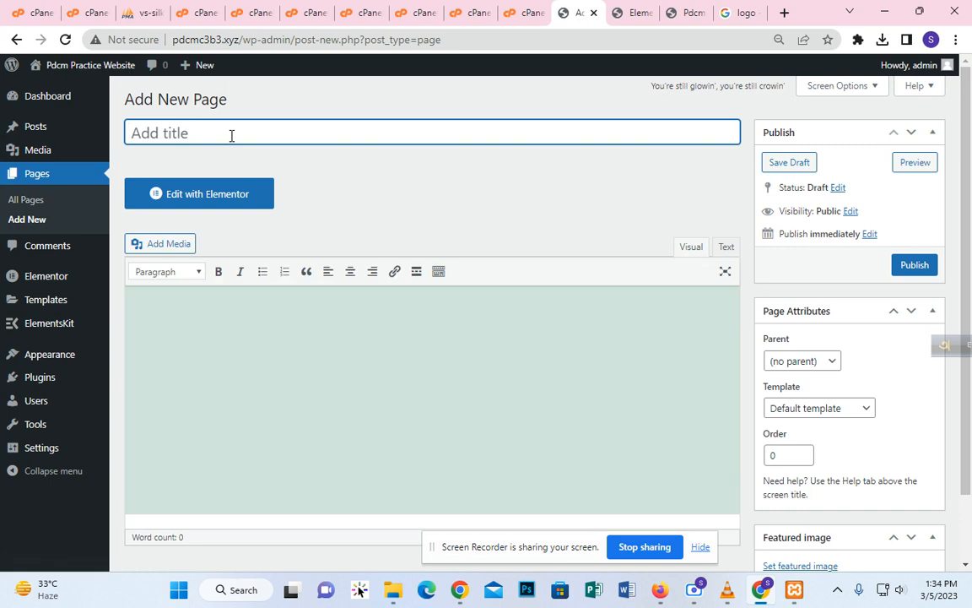
pyautogui.write('Contact Us')
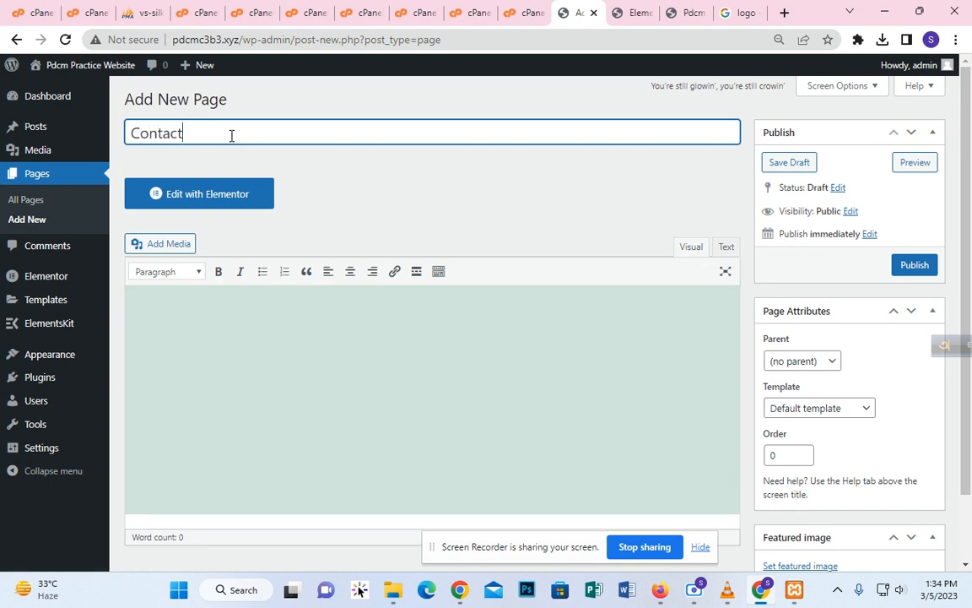
pyautogui.click(845, 408)
pyautogui.click(849, 454)
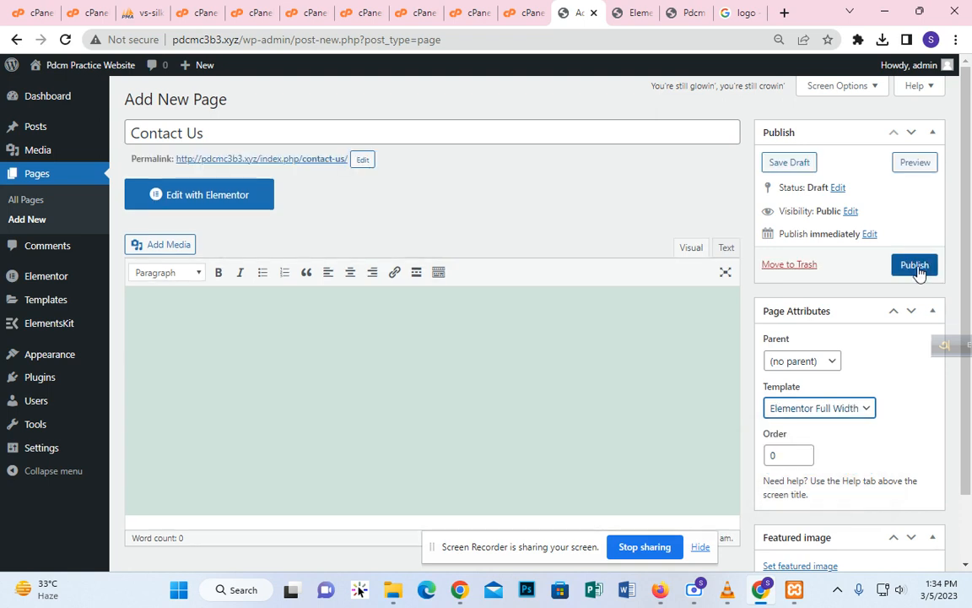
pyautogui.click(916, 267)
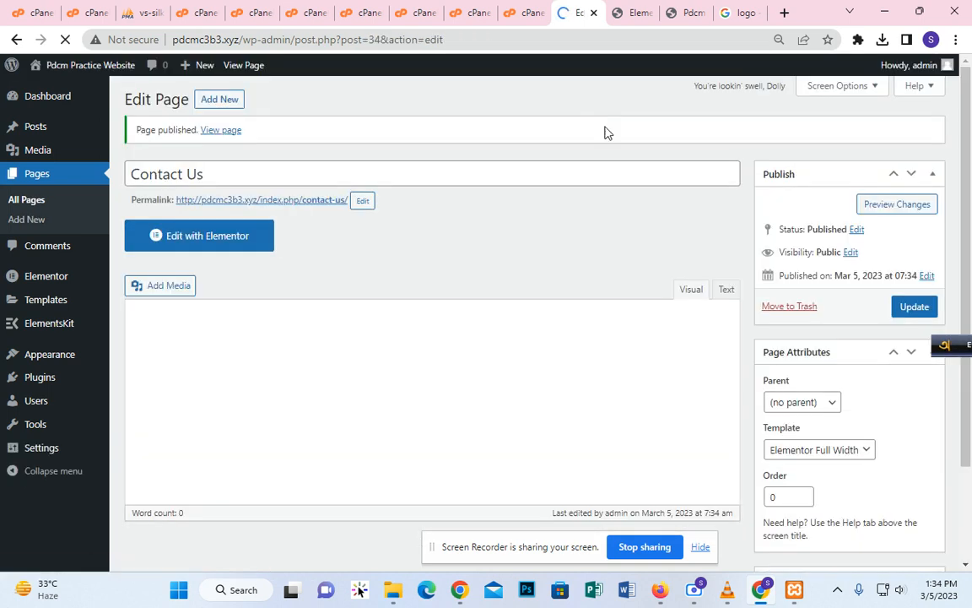
# Add every listed page except Sample Page to the WordPress menu nav, including both Home entries.
pyautogui.moveTo(53, 368)
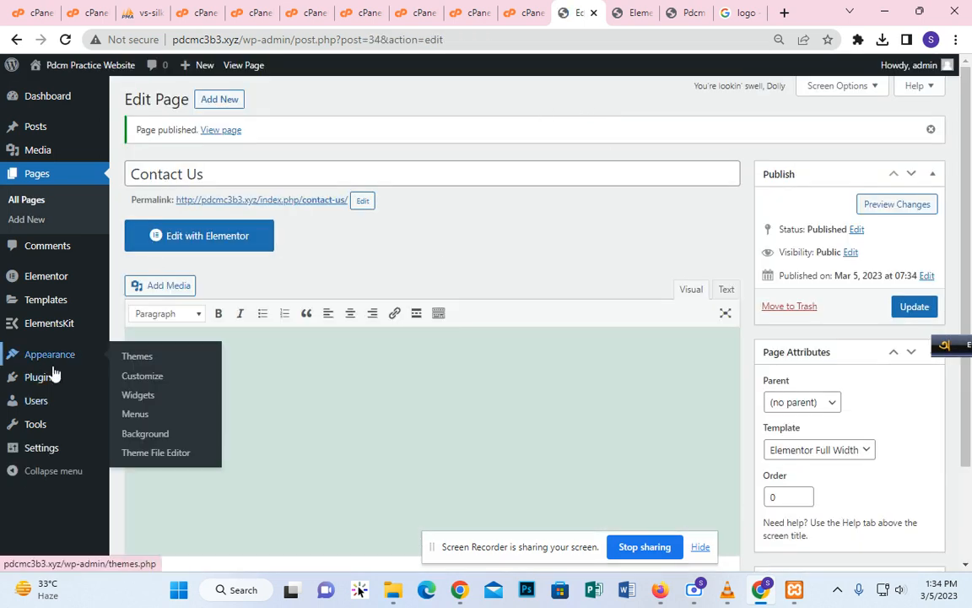
pyautogui.click(135, 414)
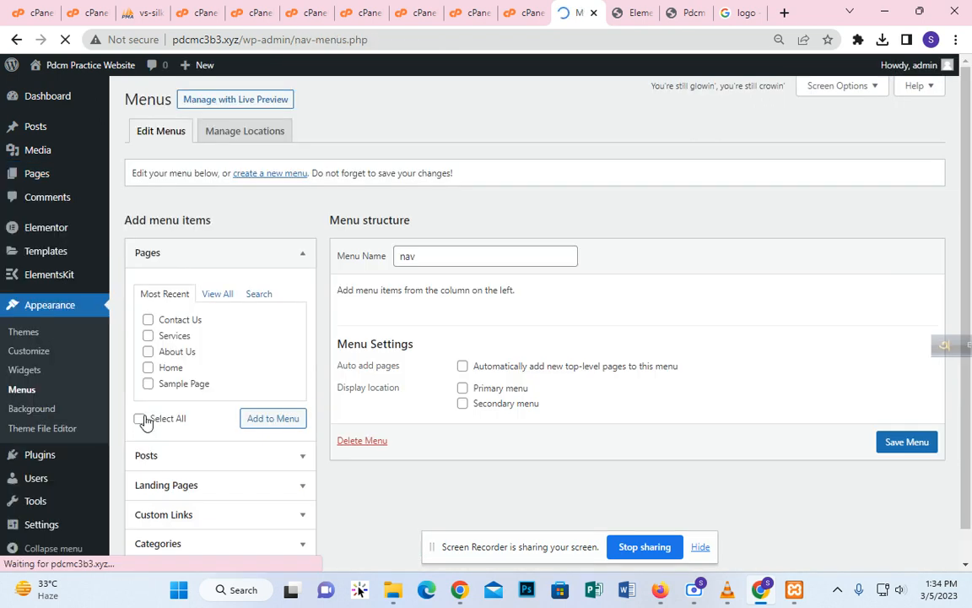
pyautogui.scroll(-1, 422, 299)
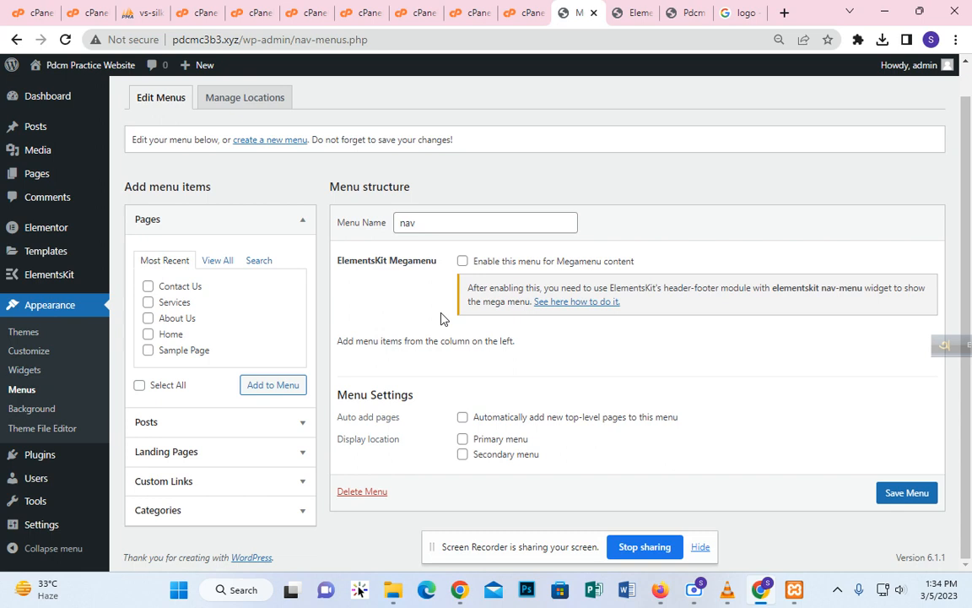
pyautogui.click(426, 226)
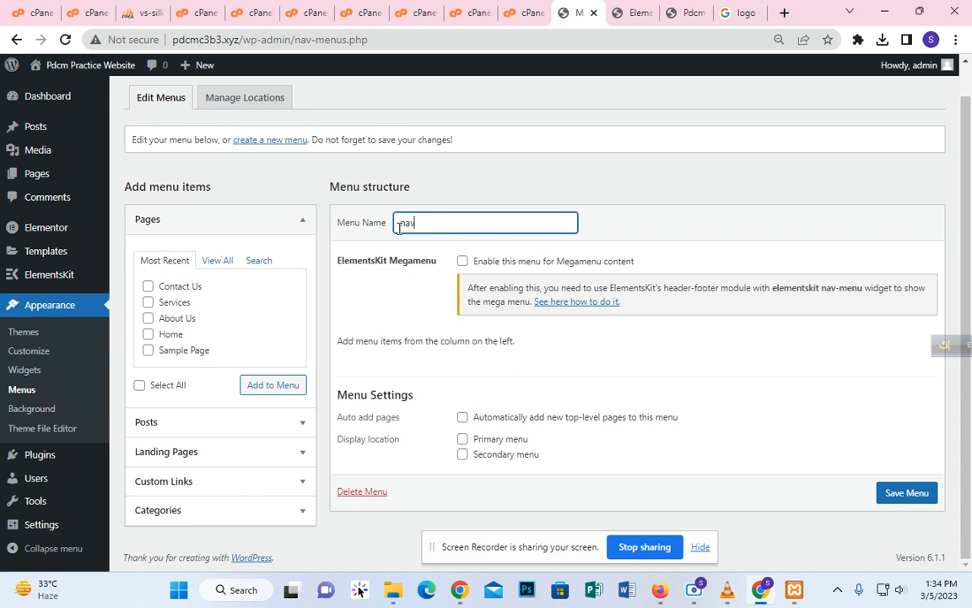
pyautogui.click(226, 263)
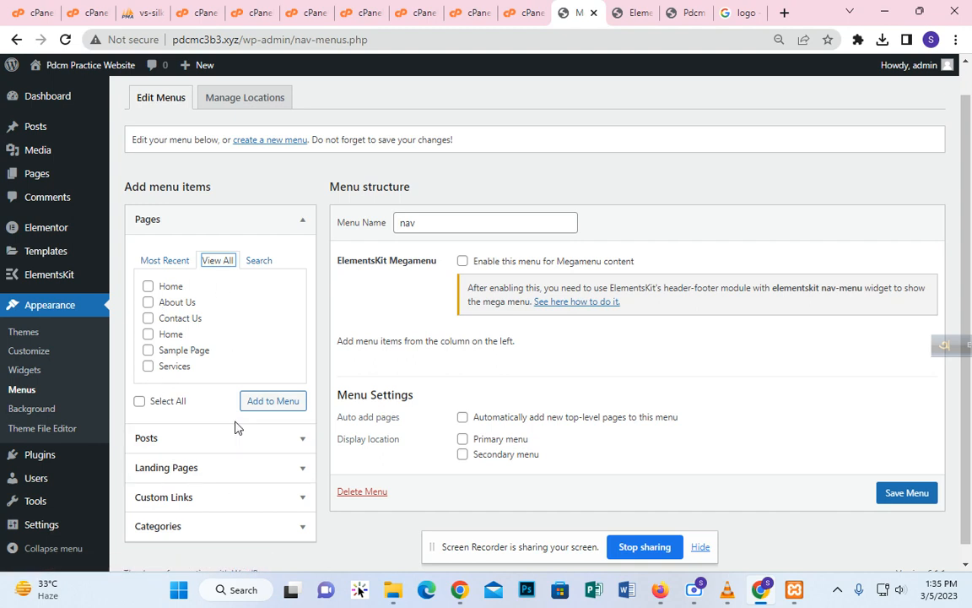
pyautogui.click(139, 402)
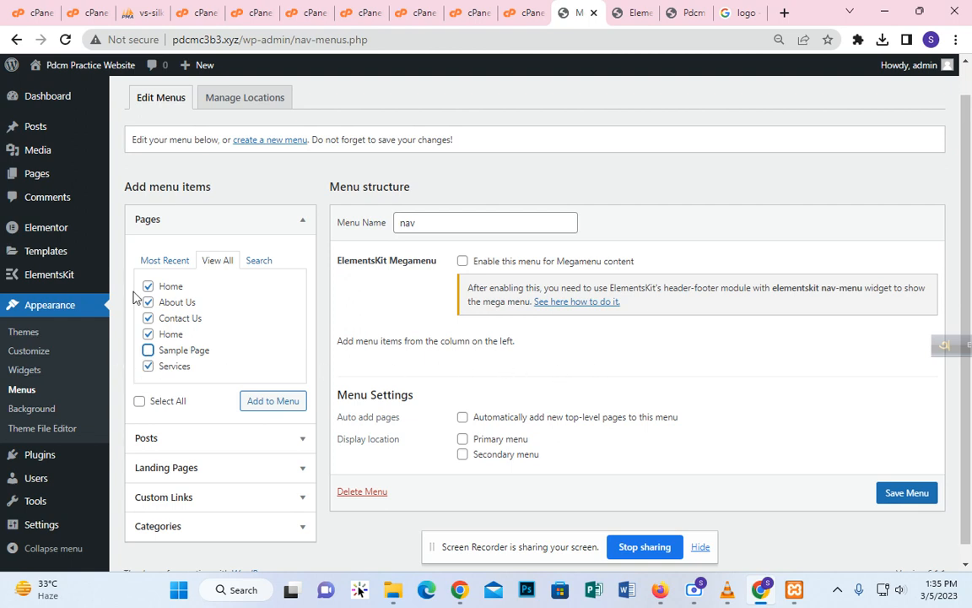
pyautogui.click(268, 416)
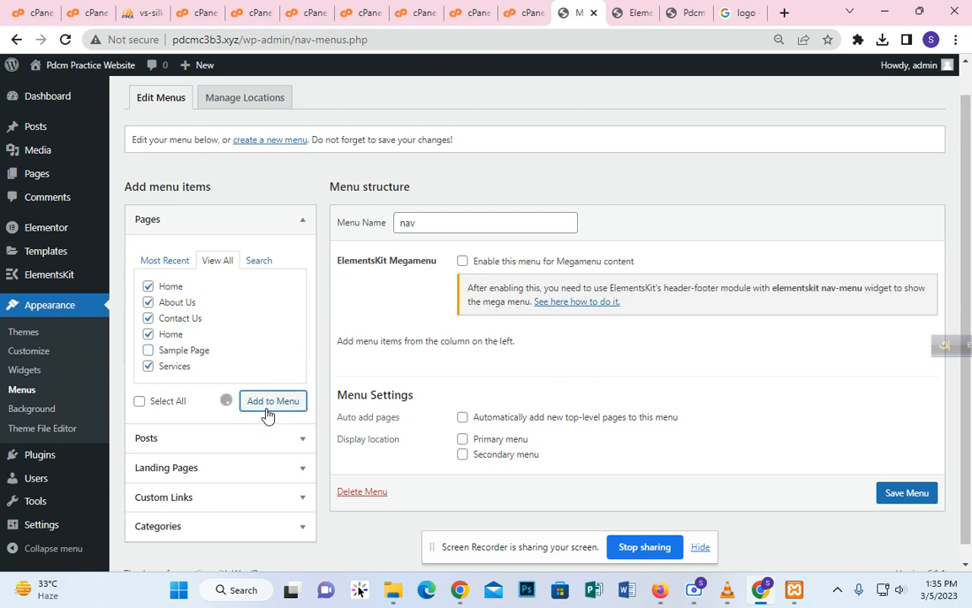
# Check the Home custom link among the menu items and save the nav menu.
pyautogui.scroll(-2, 456, 388)
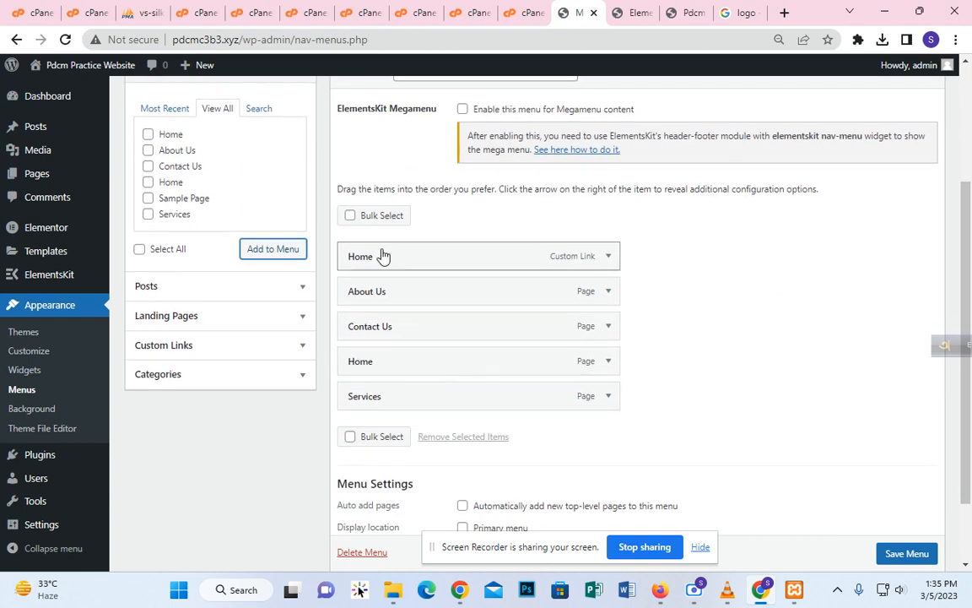
pyautogui.click(609, 258)
pyautogui.click(609, 259)
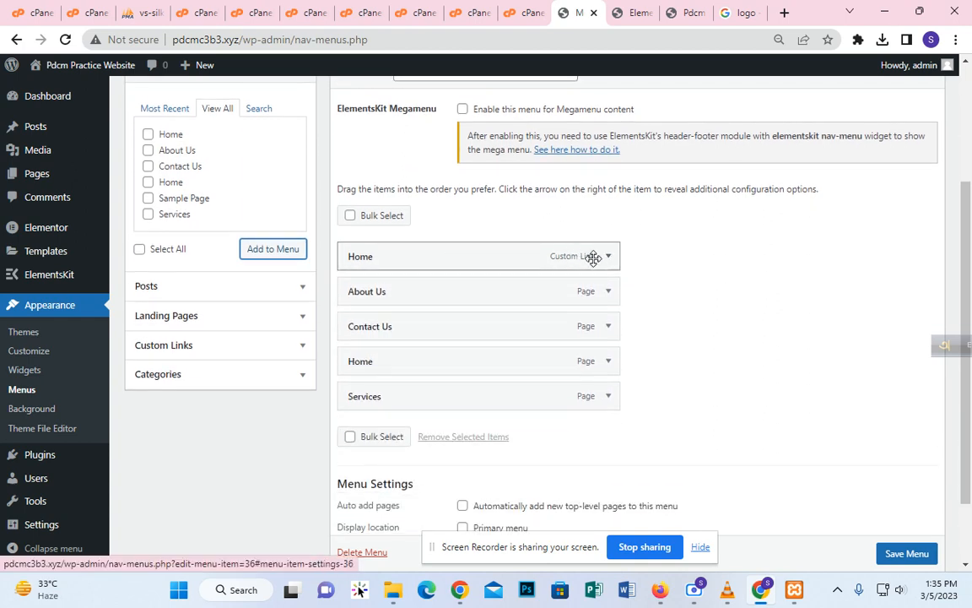
pyautogui.scroll(-2, 456, 384)
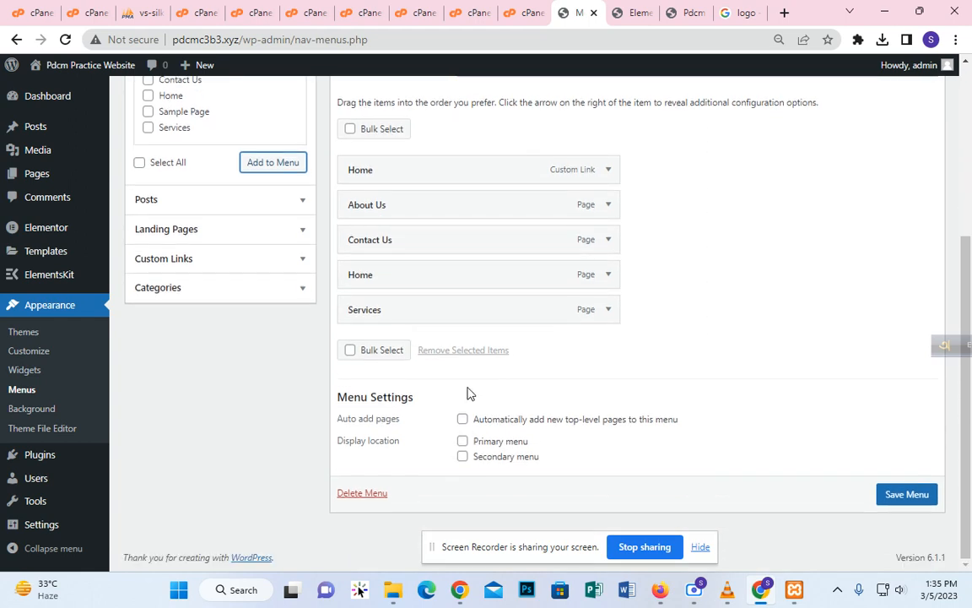
pyautogui.click(464, 444)
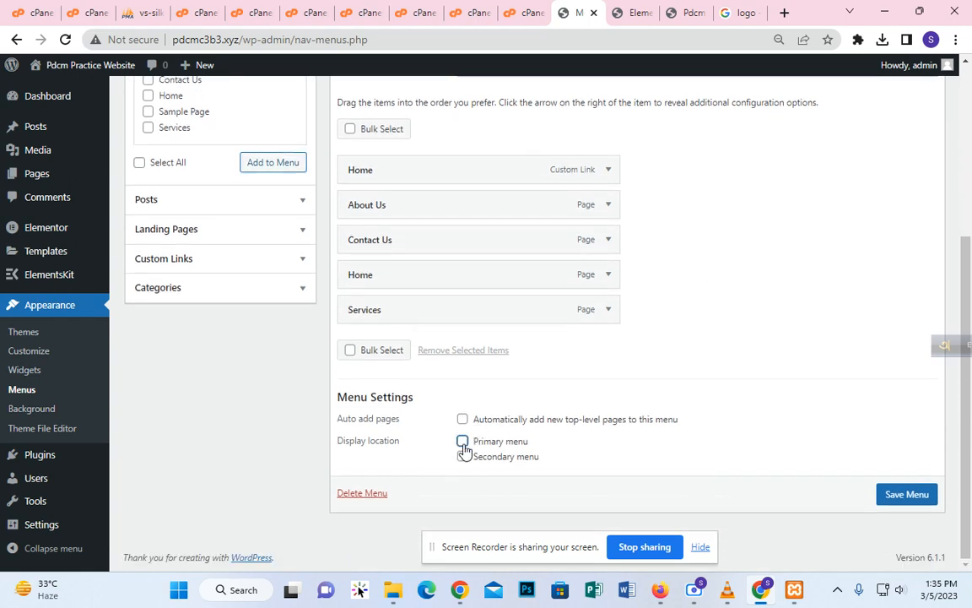
pyautogui.click(903, 500)
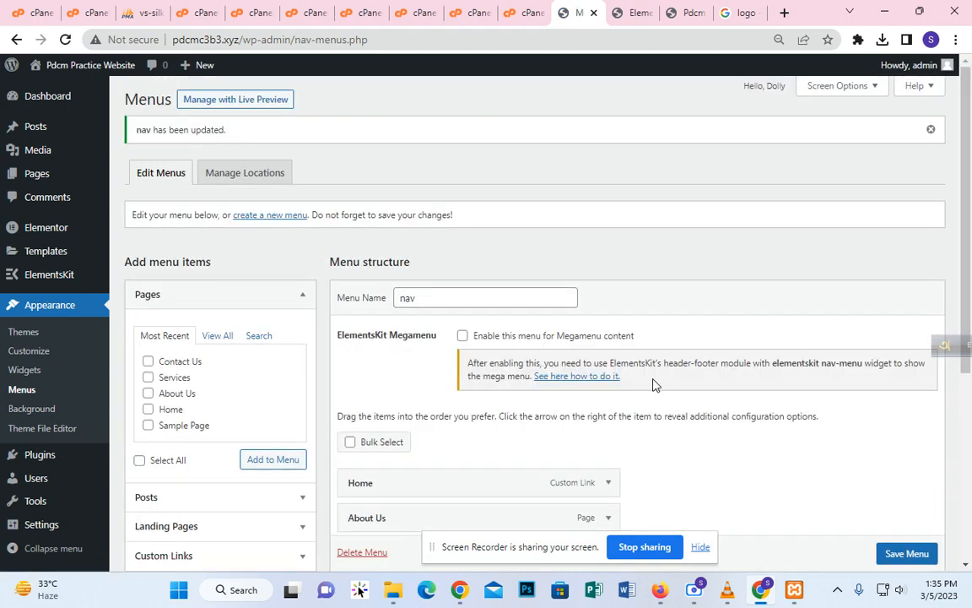
# Reload the header template in the Elementor editor and place an ElementsKit Nav Menu widget in the middle column.
pyautogui.click(635, 11)
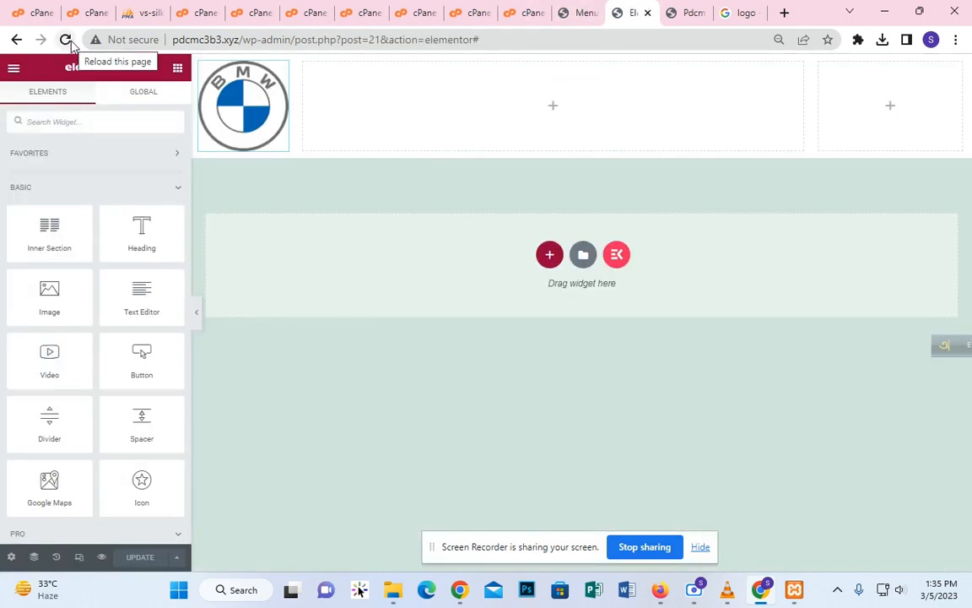
pyautogui.click(65, 40)
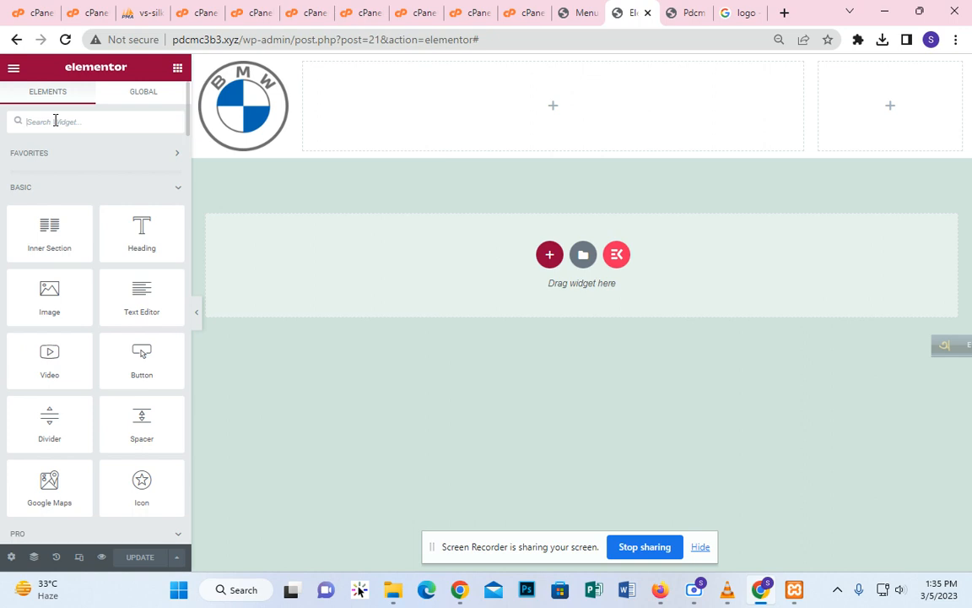
pyautogui.write('nav')
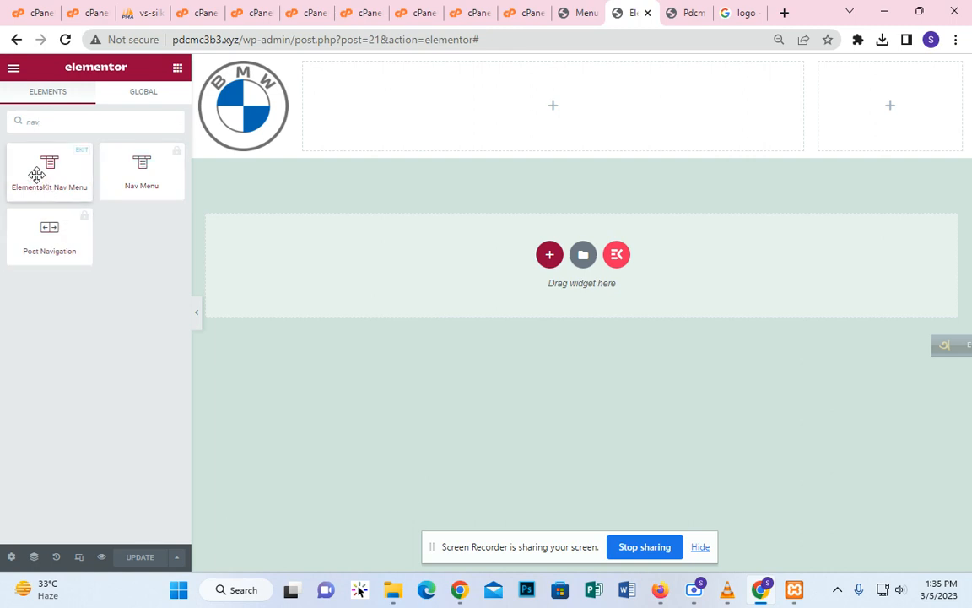
pyautogui.moveTo(37, 175); pyautogui.dragTo(478, 113)
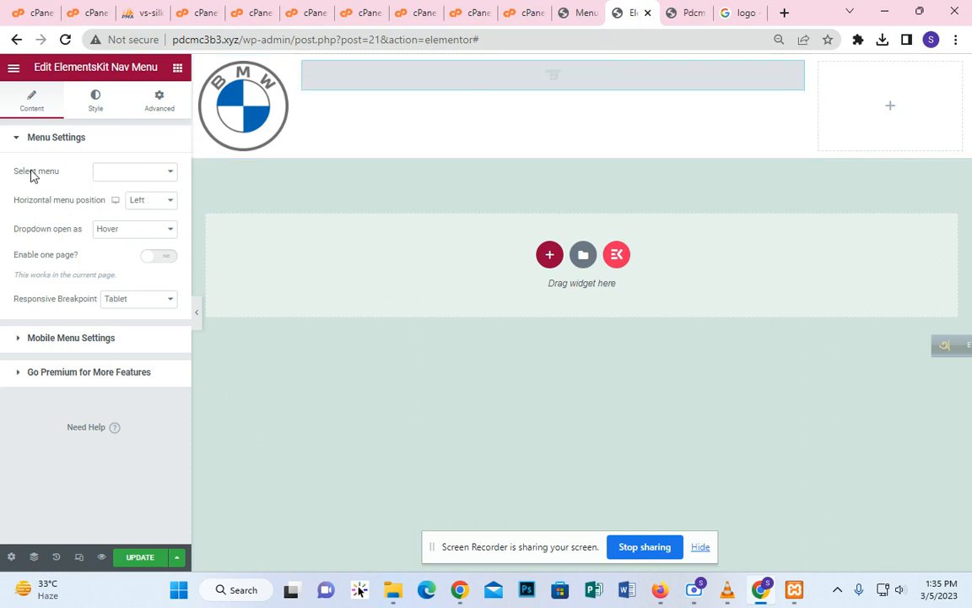
# Assign the nav menu to the ElementsKit Nav Menu widget and set its horizontal menu position to Center.
pyautogui.click(138, 173)
pyautogui.click(128, 189)
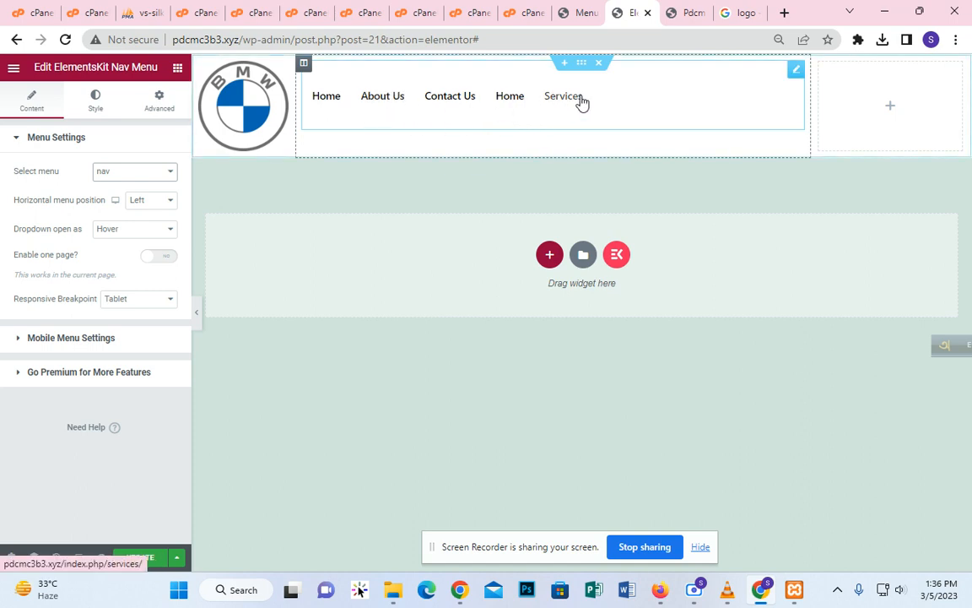
pyautogui.click(159, 211)
pyautogui.click(161, 224)
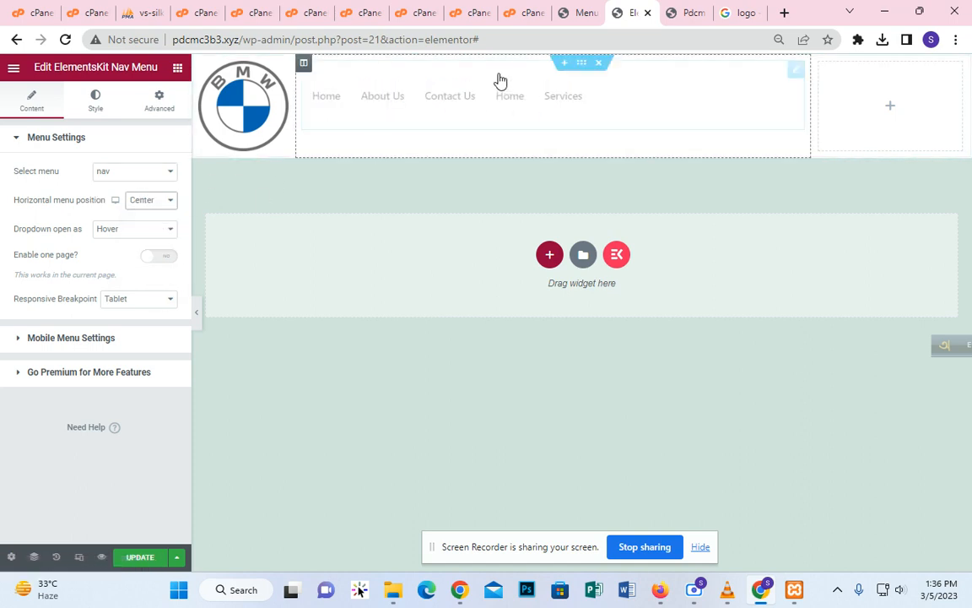
# Remove the duplicate Home page entry from the WordPress menu nav, keeping the Home custom link.
pyautogui.click(580, 12)
pyautogui.scroll(-4, 528, 191)
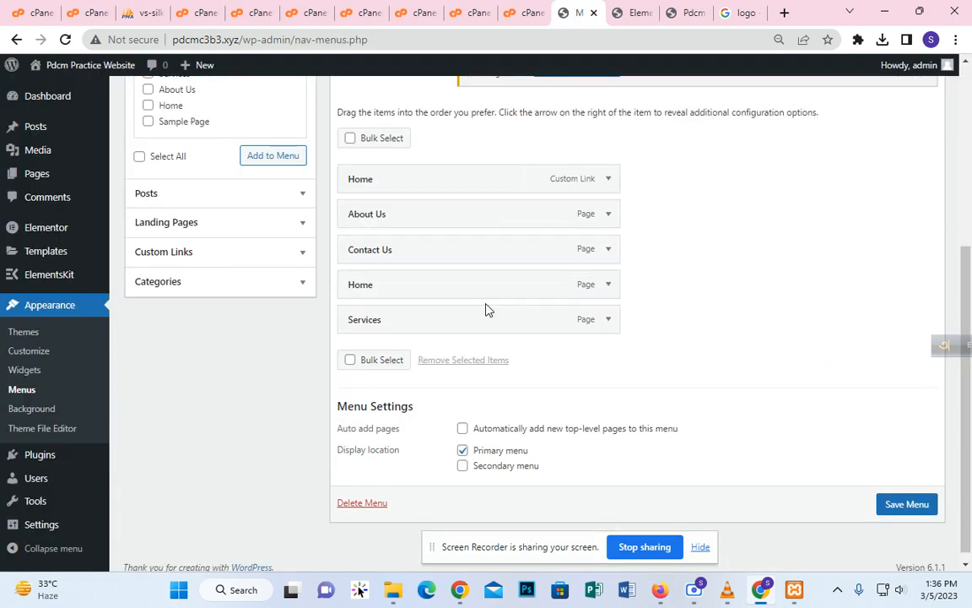
pyautogui.click(608, 287)
pyautogui.click(360, 410)
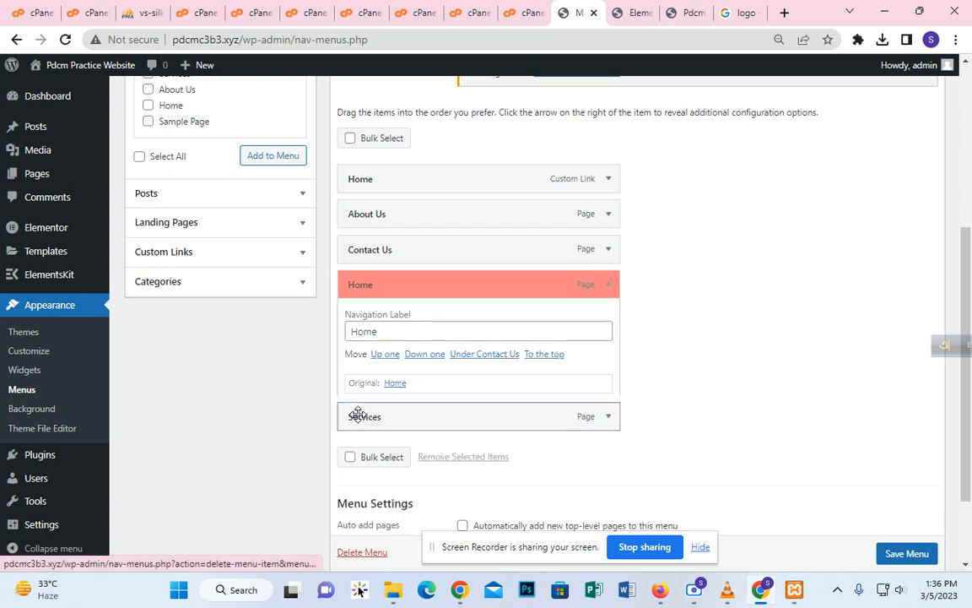
# Return to the header template, update it and reload its Elementor editor.
pyautogui.click(639, 10)
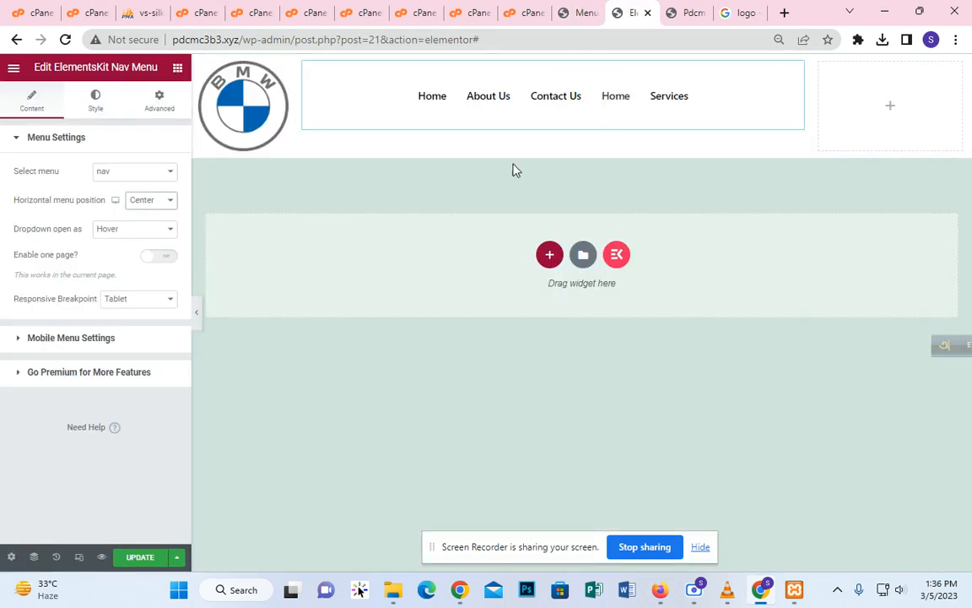
pyautogui.click(141, 559)
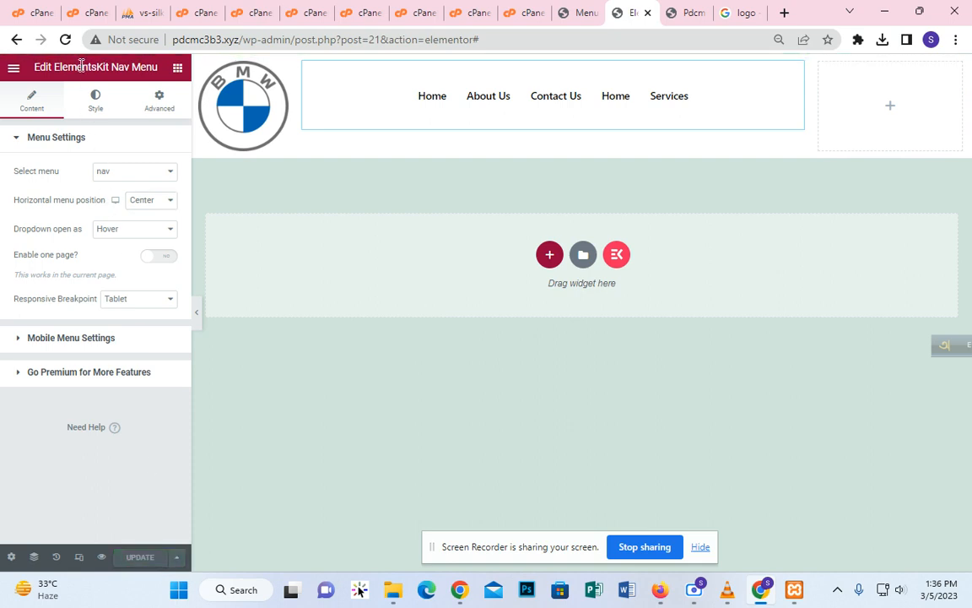
pyautogui.click(65, 40)
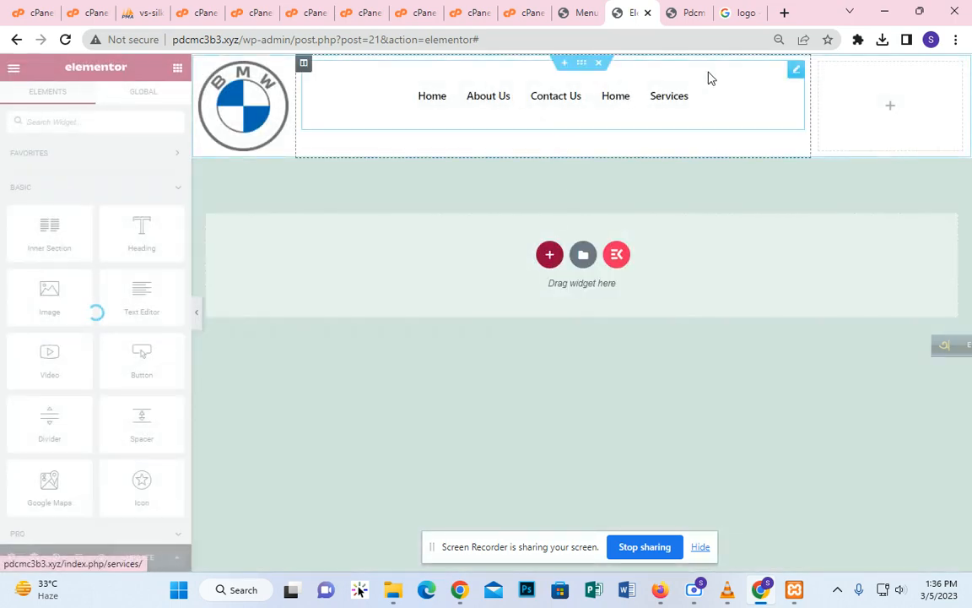
# Delete the Nav Menu widget from the header's middle column and place a new ElementsKit Nav Menu widget there.
pyautogui.rightClick(801, 78)
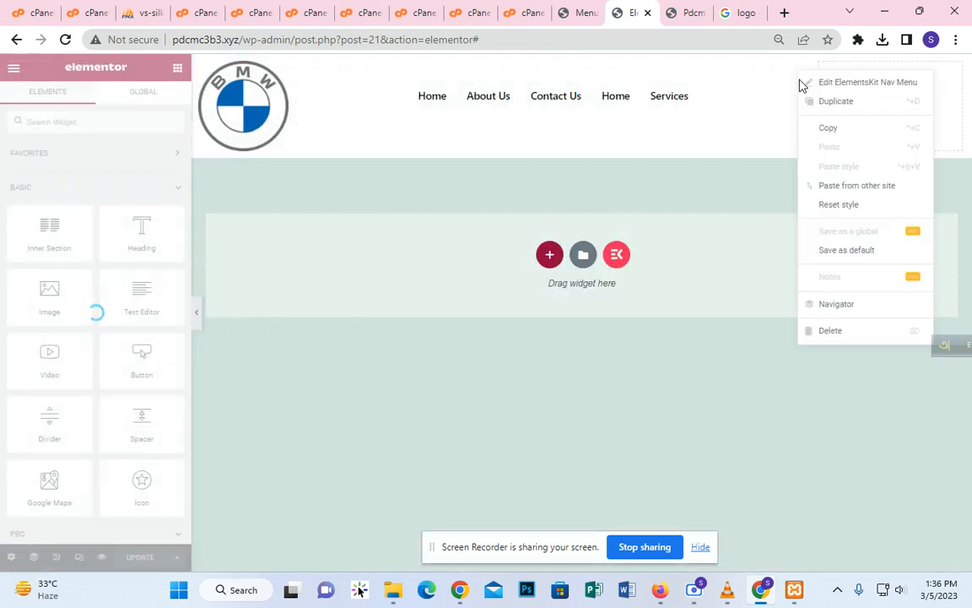
pyautogui.click(844, 331)
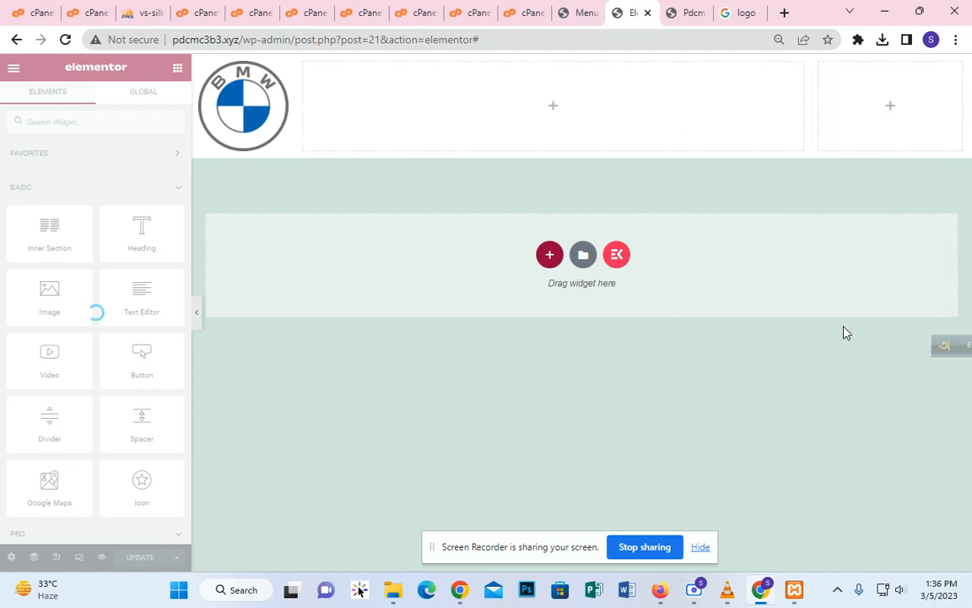
pyautogui.click(78, 120)
pyautogui.write('nav')
pyautogui.moveTo(67, 148); pyautogui.dragTo(506, 111)
# Assign the nav menu to the new ElementsKit Nav Menu widget and set its horizontal menu position to Center.
pyautogui.click(166, 173)
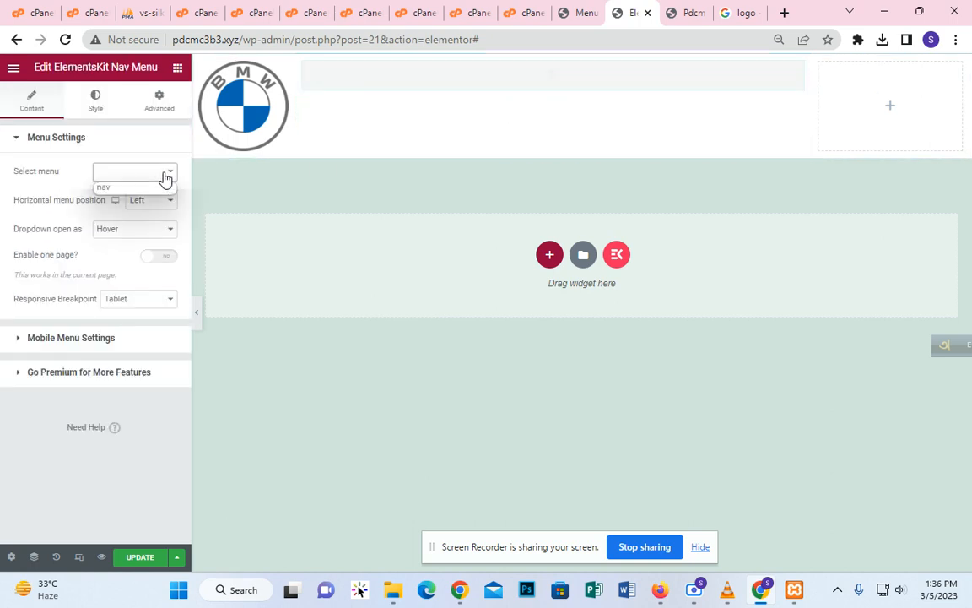
pyautogui.click(151, 189)
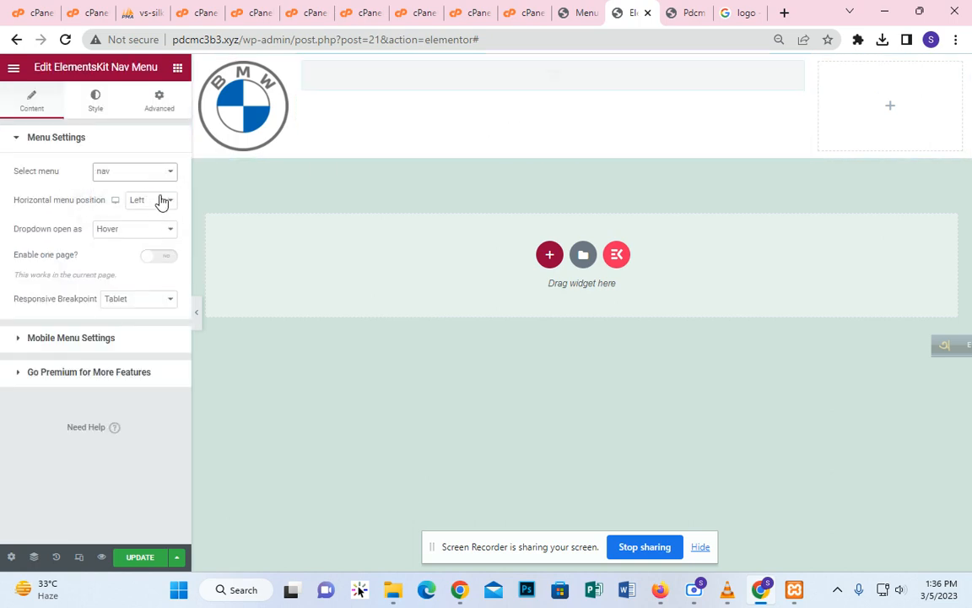
pyautogui.click(162, 200)
pyautogui.click(157, 225)
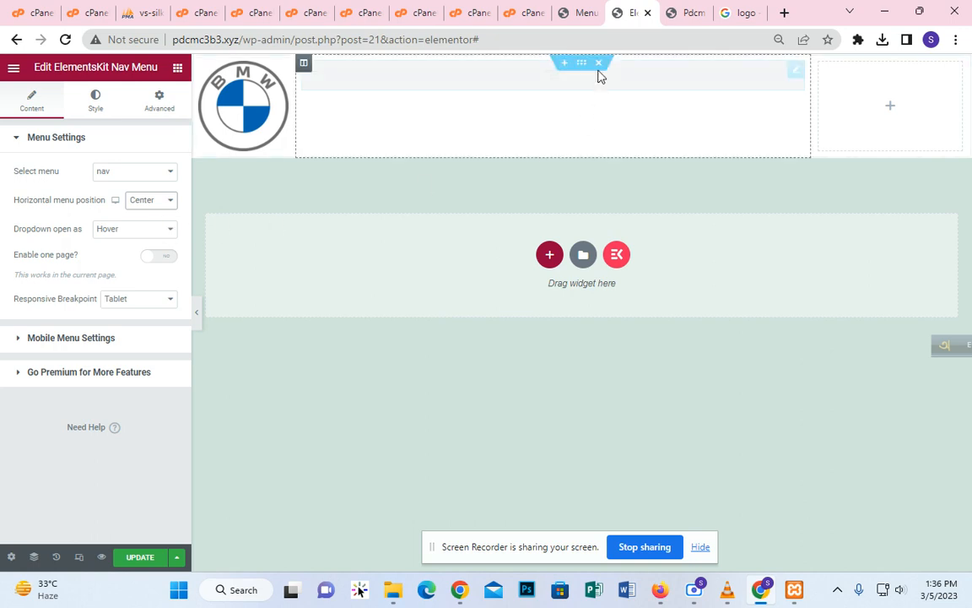
# Save the WordPress nav menu and close the header's Elementor editor, discarding its unsaved changes.
pyautogui.click(579, 18)
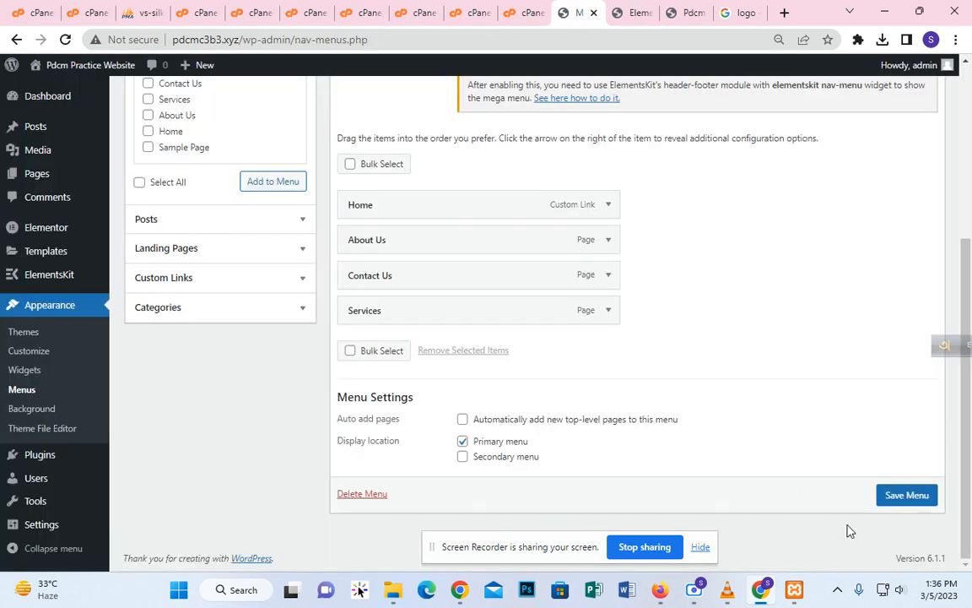
pyautogui.click(916, 498)
pyautogui.click(639, 17)
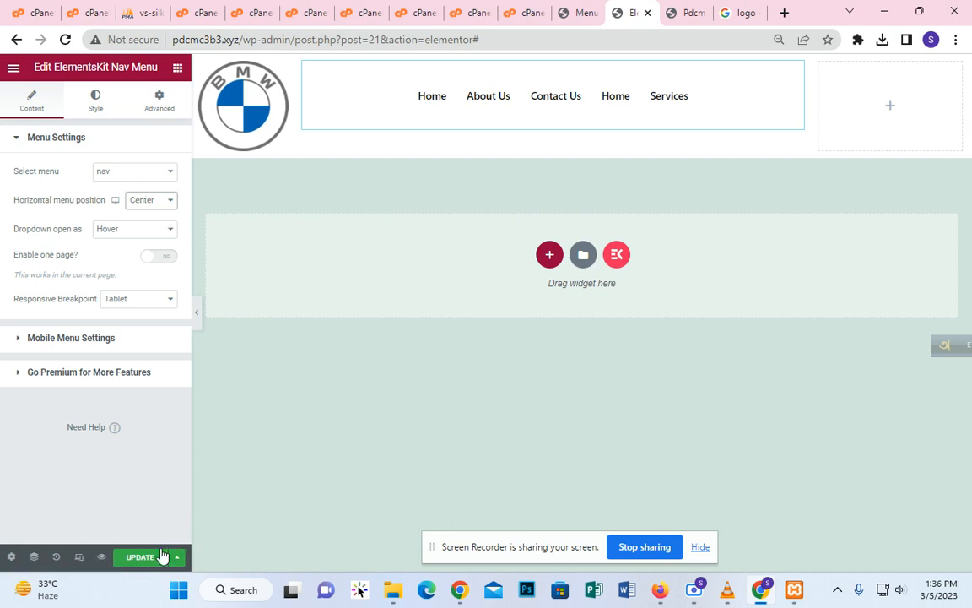
pyautogui.click(649, 13)
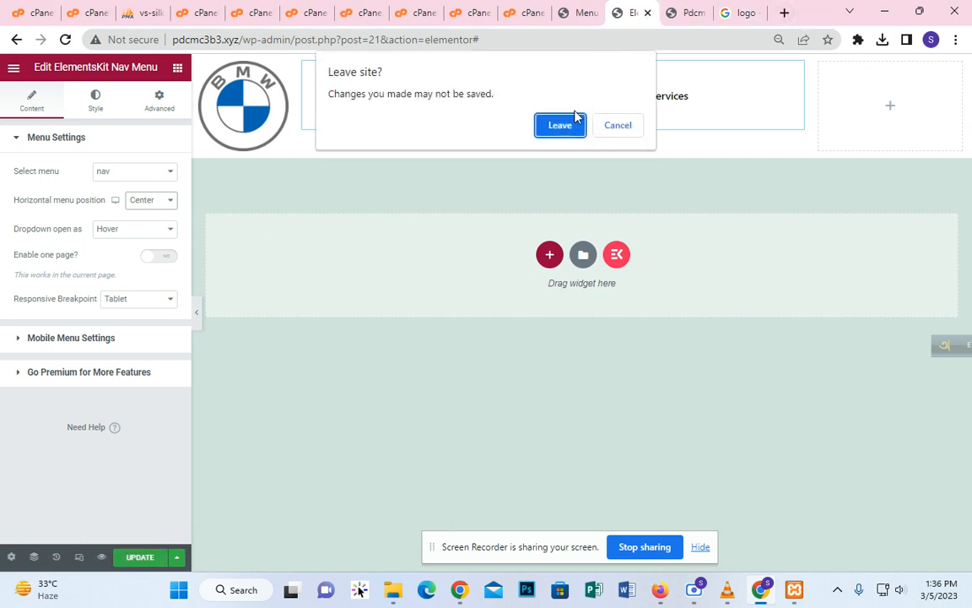
pyautogui.click(575, 125)
# Check the remaining nav menu items on the Menus page and save the menu again.
pyautogui.click(613, 16)
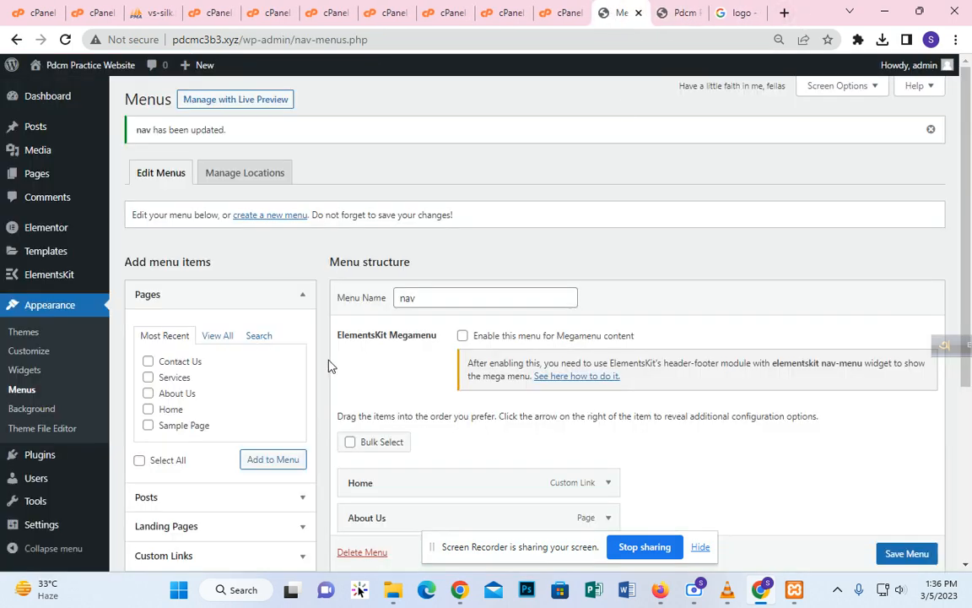
pyautogui.scroll(-3, 330, 365)
pyautogui.scroll(-1, 929, 557)
pyautogui.click(933, 557)
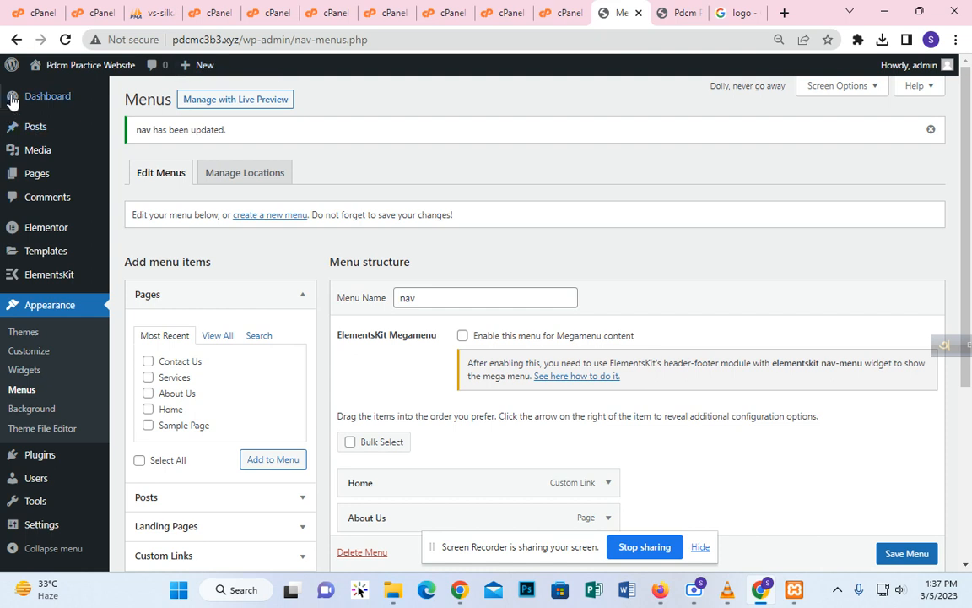
# Open the header template from the ElementsKit Header Footer list in a new browser tab and edit it with Elementor.
pyautogui.moveTo(58, 281)
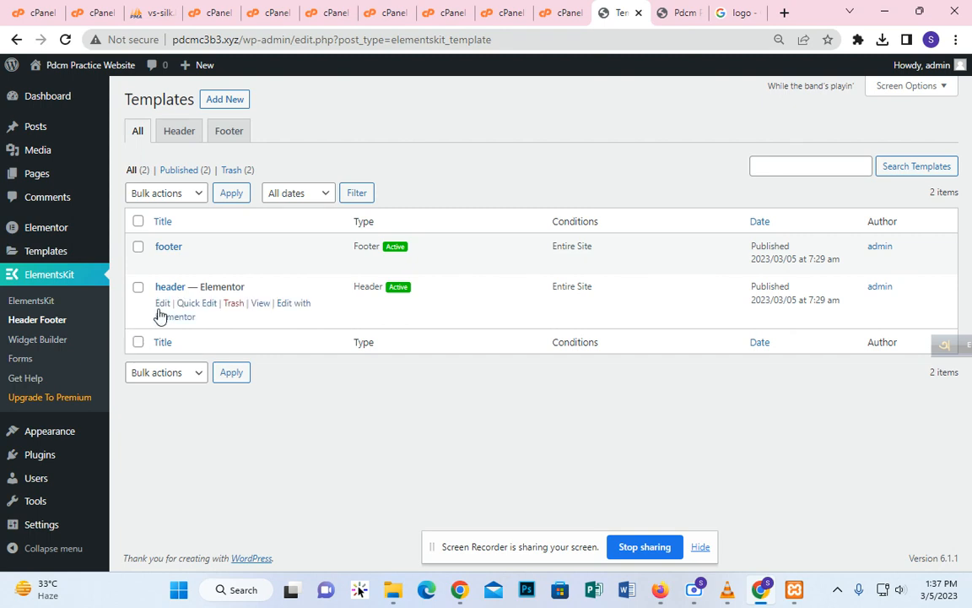
pyautogui.rightClick(162, 306)
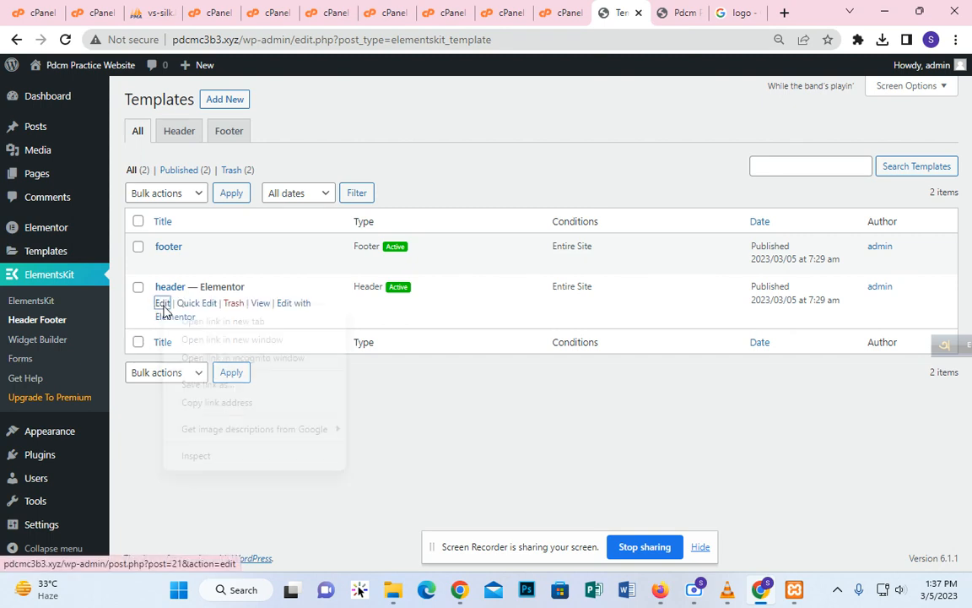
pyautogui.click(207, 319)
pyautogui.click(680, 12)
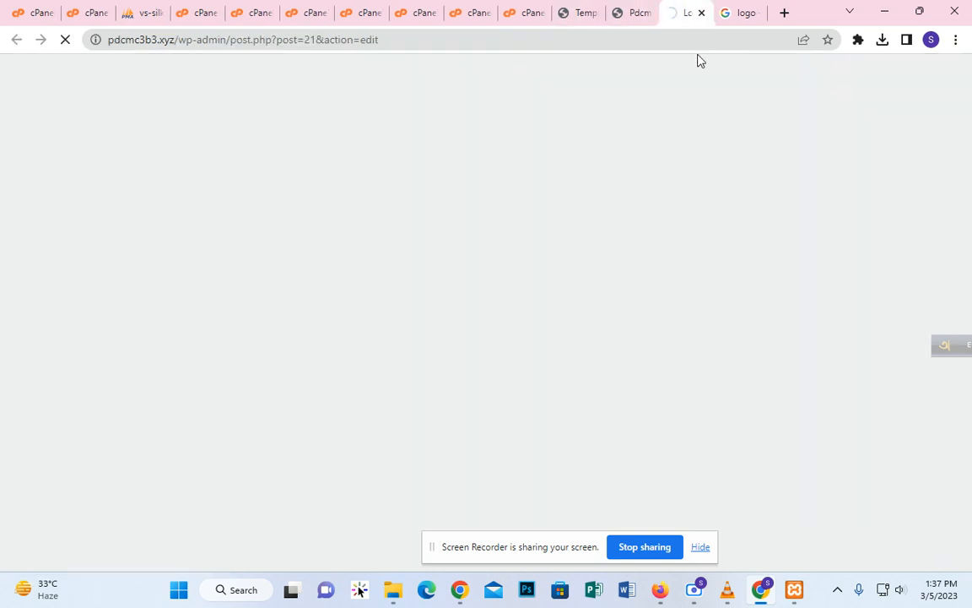
pyautogui.click(443, 339)
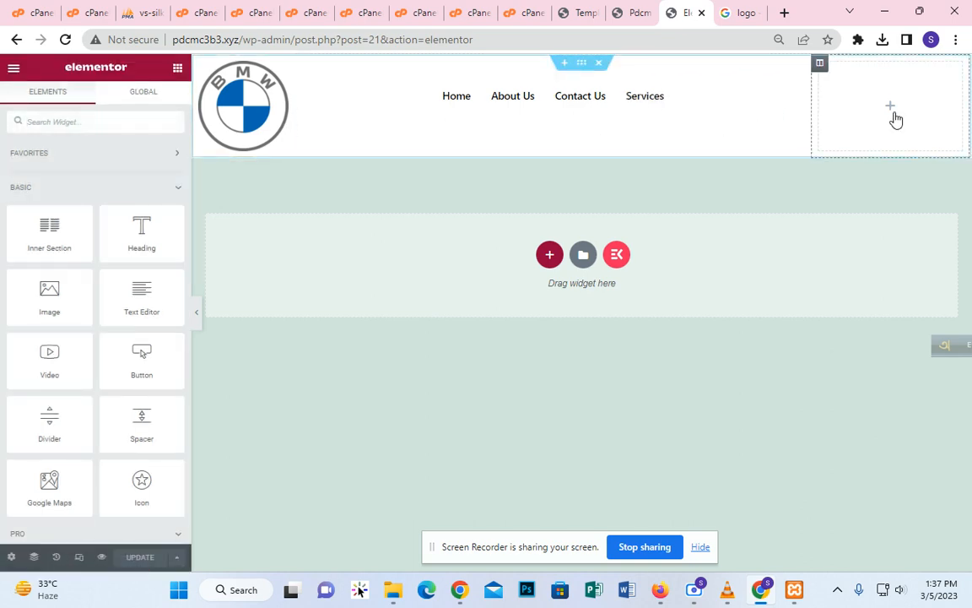
# Find the standard Social Icons widget and place it in the header's empty third column.
pyautogui.click(119, 122)
pyautogui.write('soci')
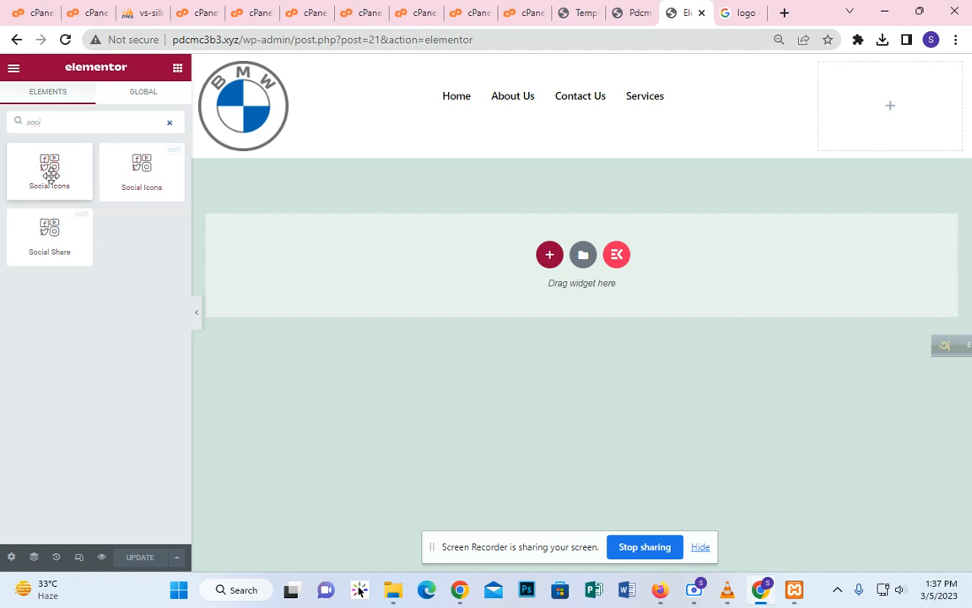
pyautogui.moveTo(50, 169); pyautogui.dragTo(862, 124)
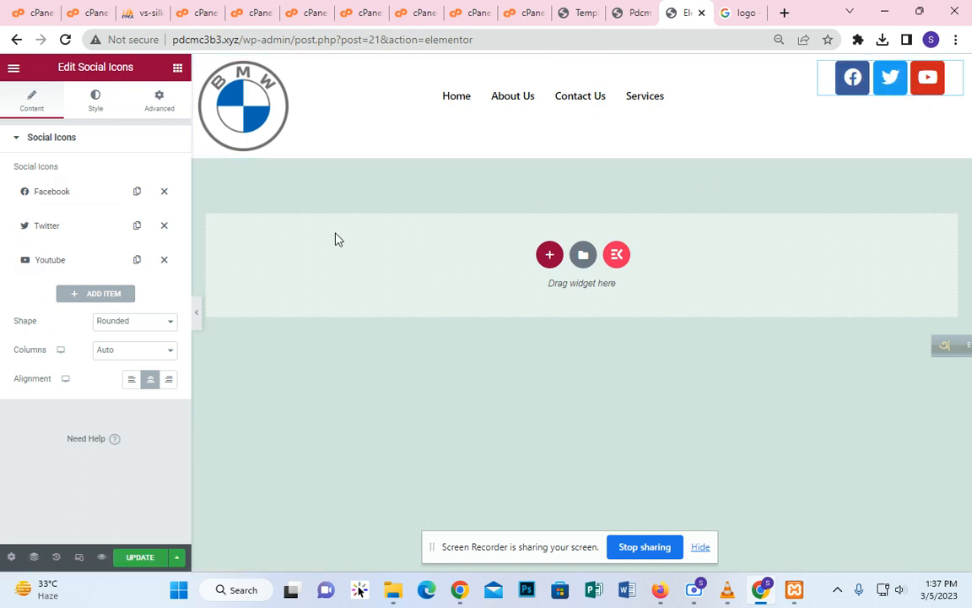
# Try another shape for the social icons and set it back to Rounded.
pyautogui.click(142, 321)
pyautogui.click(156, 348)
pyautogui.click(159, 322)
pyautogui.click(143, 337)
# Update the header template and reload the live site to check the header.
pyautogui.click(144, 560)
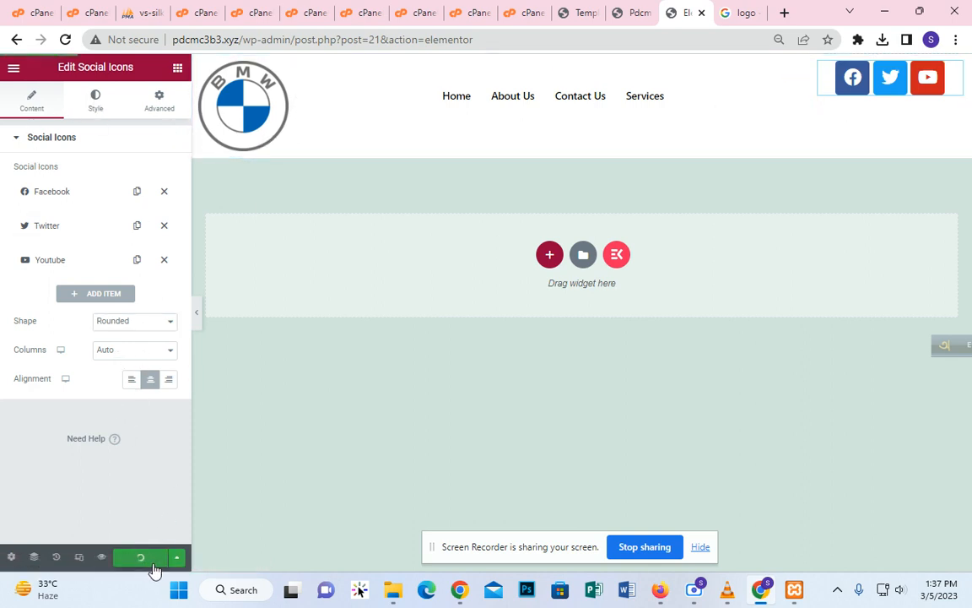
pyautogui.click(632, 12)
pyautogui.click(66, 39)
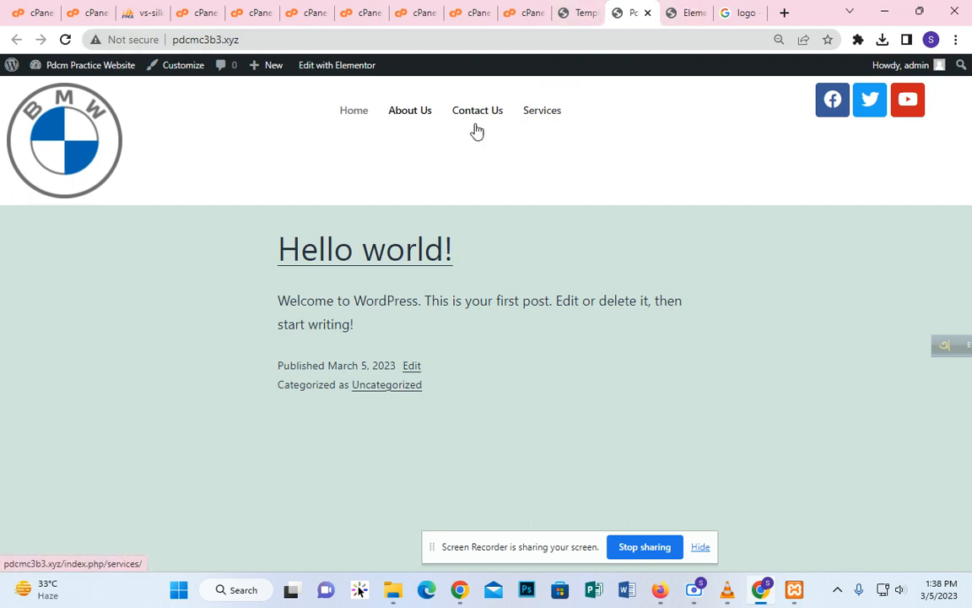
# Open the WordPress Menus page and move Contact Us below Services in the nav menu.
pyautogui.click(587, 15)
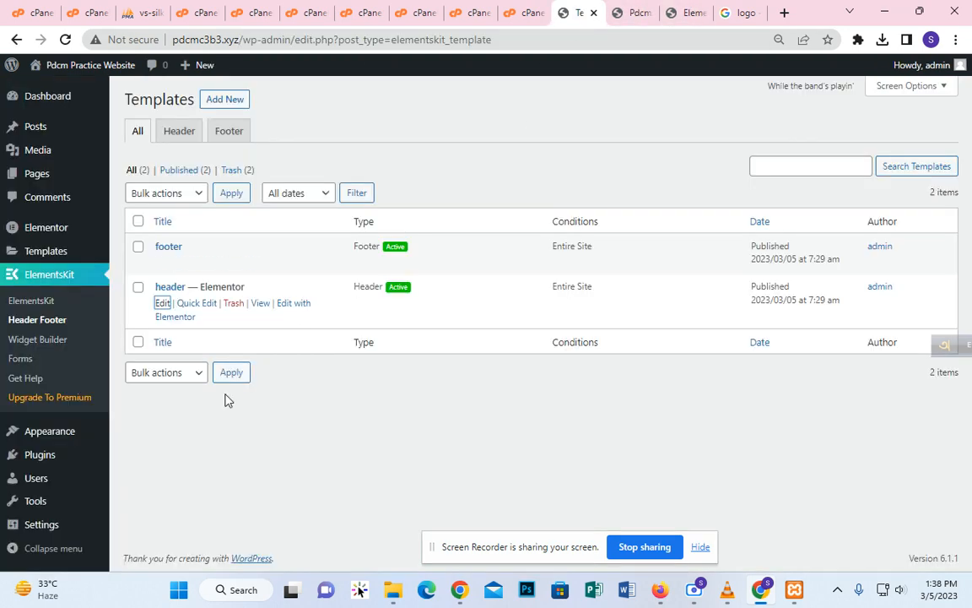
pyautogui.moveTo(61, 430)
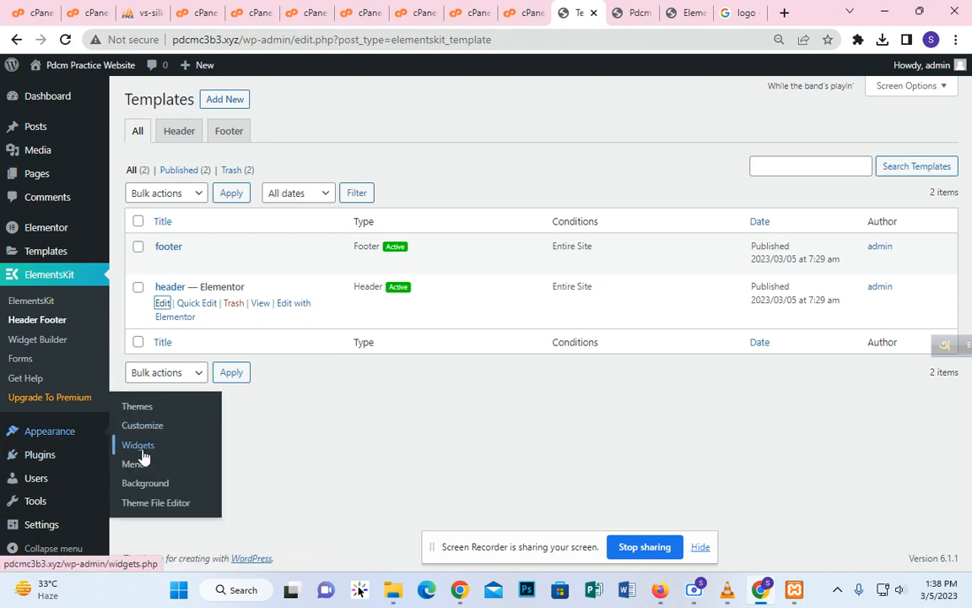
pyautogui.click(140, 466)
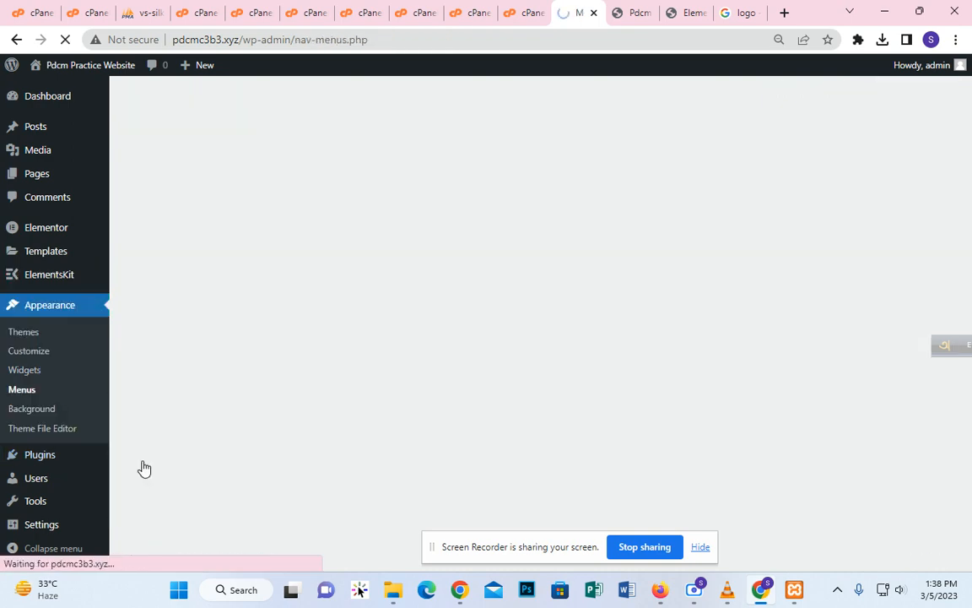
pyautogui.scroll(-3, 380, 397)
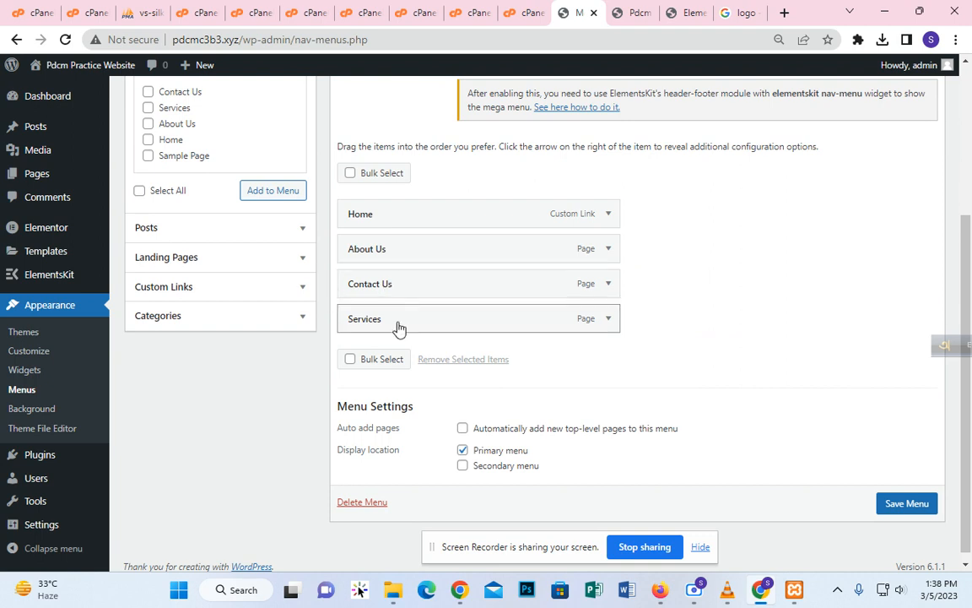
pyautogui.moveTo(386, 285); pyautogui.dragTo(387, 324)
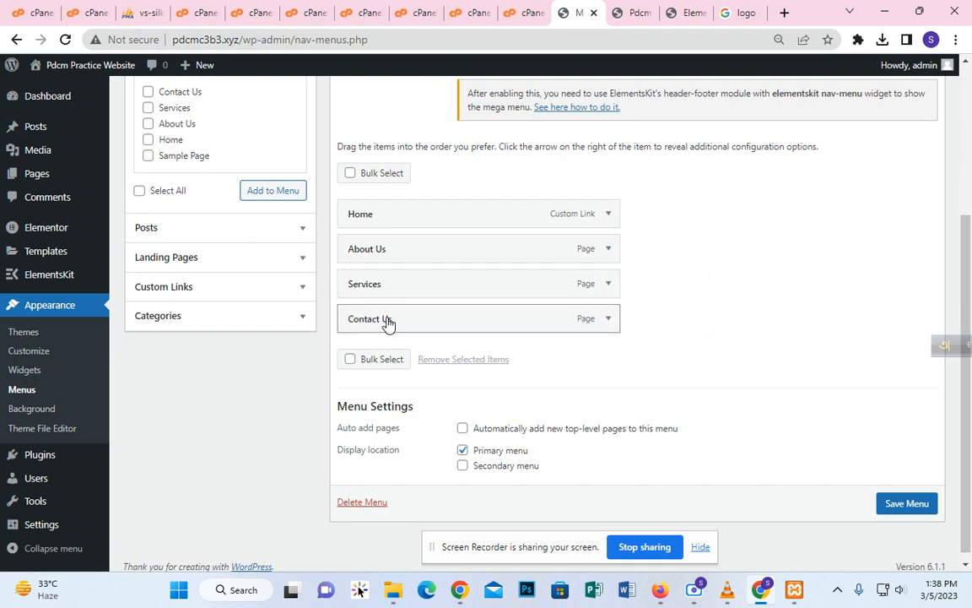
# Save the reordered nav menu and reload the live site to check the header navigation.
pyautogui.click(907, 506)
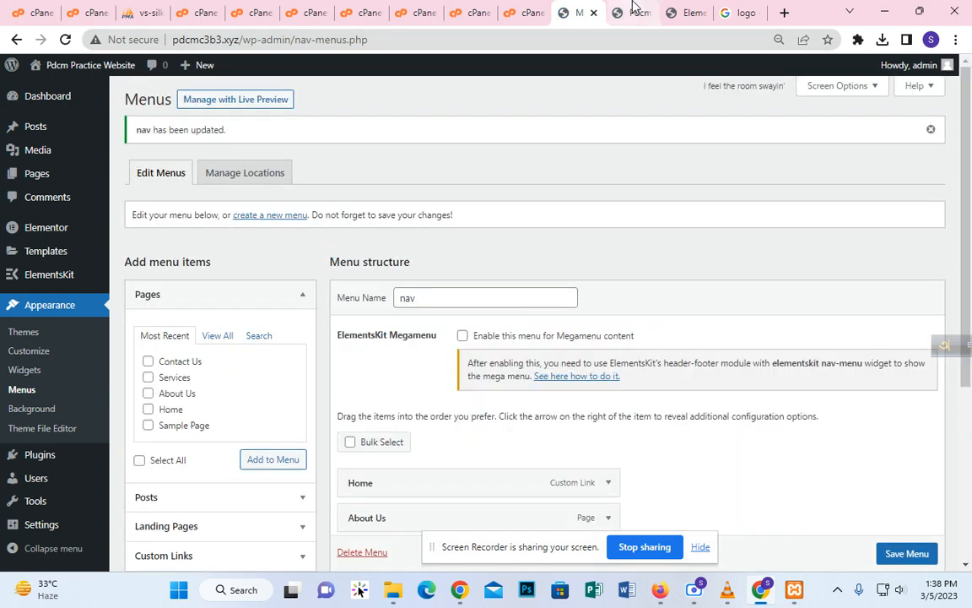
pyautogui.click(631, 12)
pyautogui.click(65, 39)
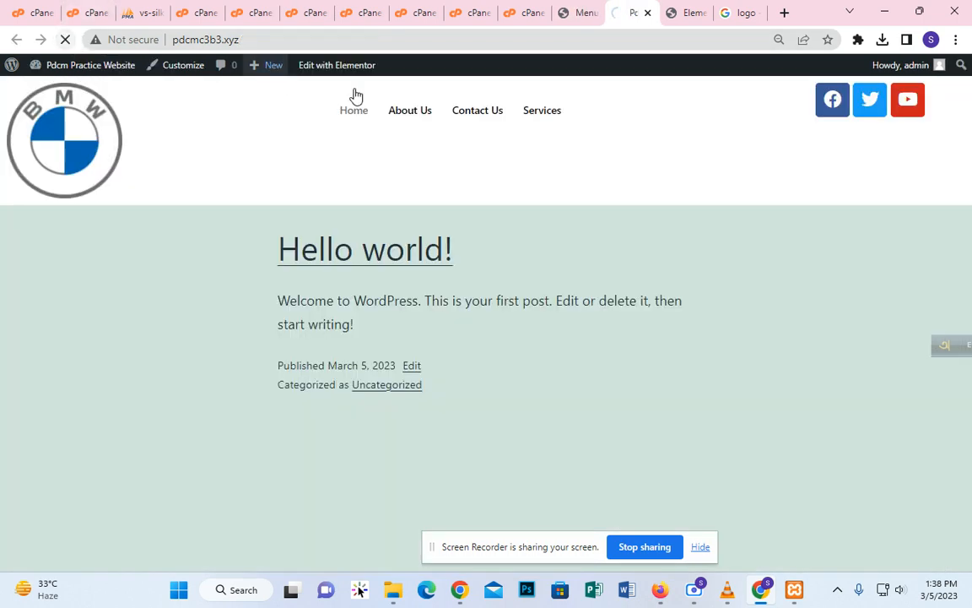